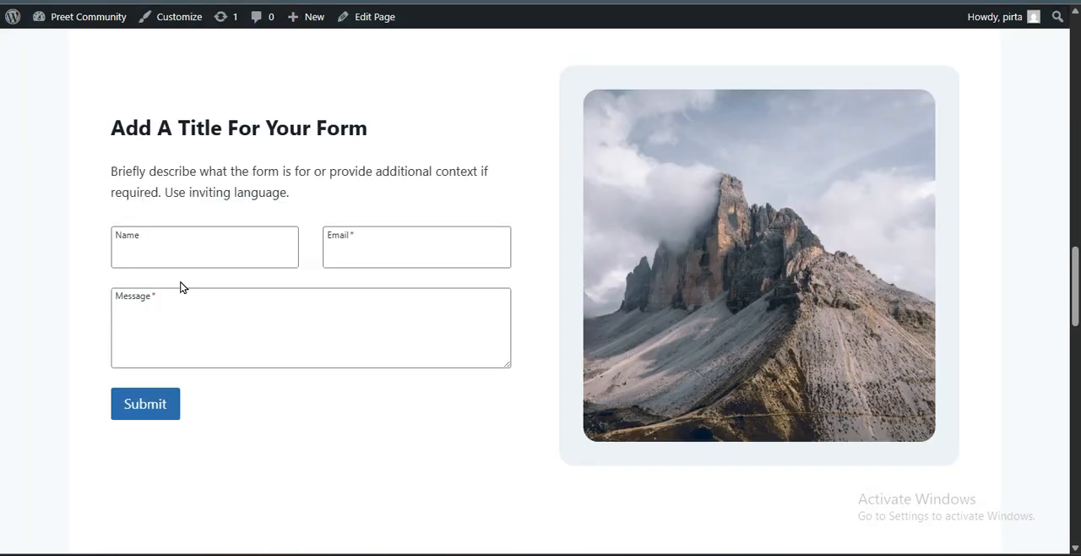
{"action": "scroll", "coordinate": [181, 285], "scroll_direction": "down", "scroll_amount": 10}
{"action": "scroll", "coordinate": [179, 292], "scroll_direction": "down", "scroll_amount": 5}
{"action": "scroll", "coordinate": [177, 293], "scroll_direction": "up", "scroll_amount": 20}
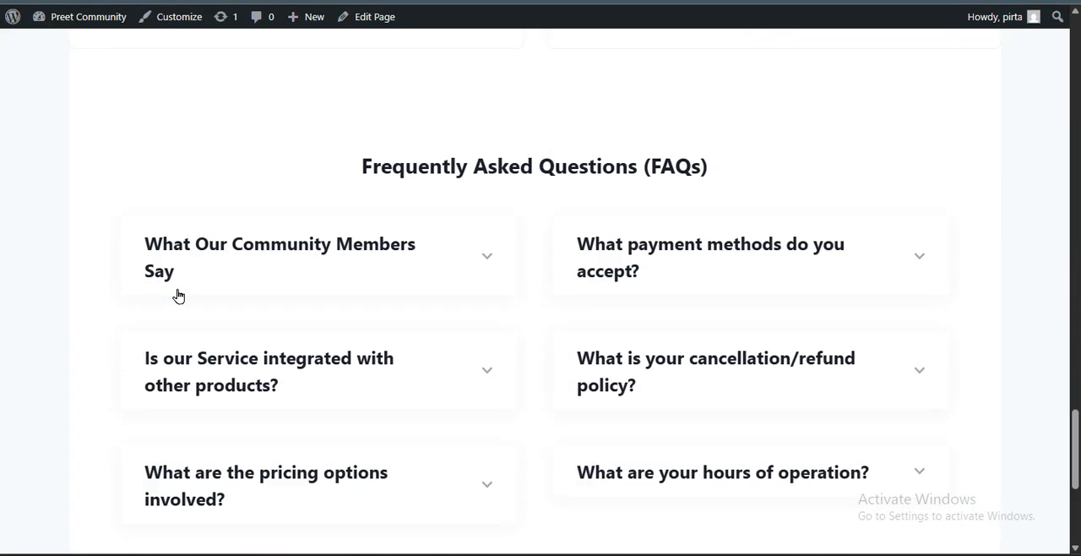
{"action": "scroll", "coordinate": [178, 296], "scroll_direction": "up", "scroll_amount": 5}
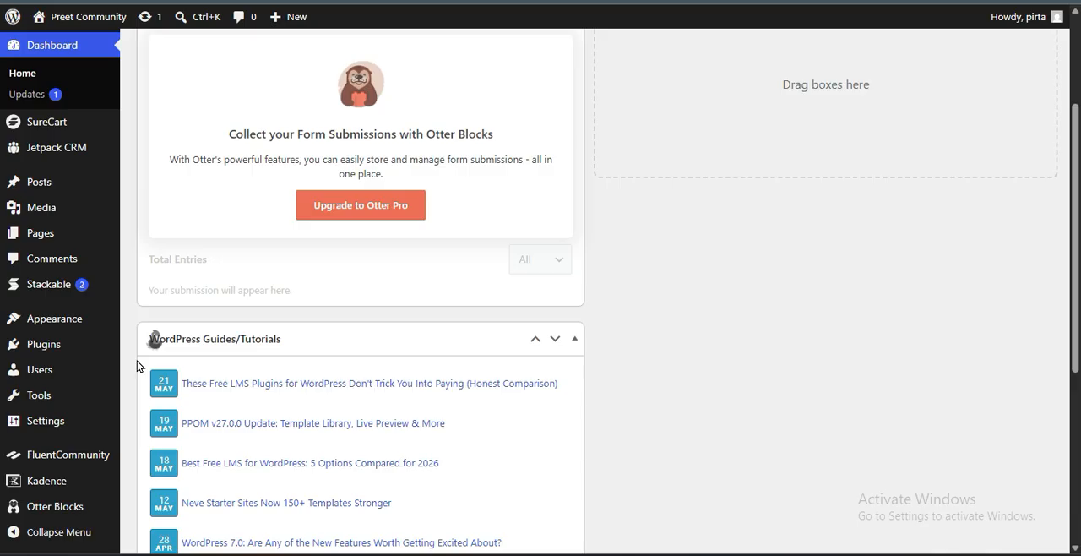
Search the WordPress plugins available to add for "cache"
{"action": "mouse_move", "coordinate": [92, 345]}
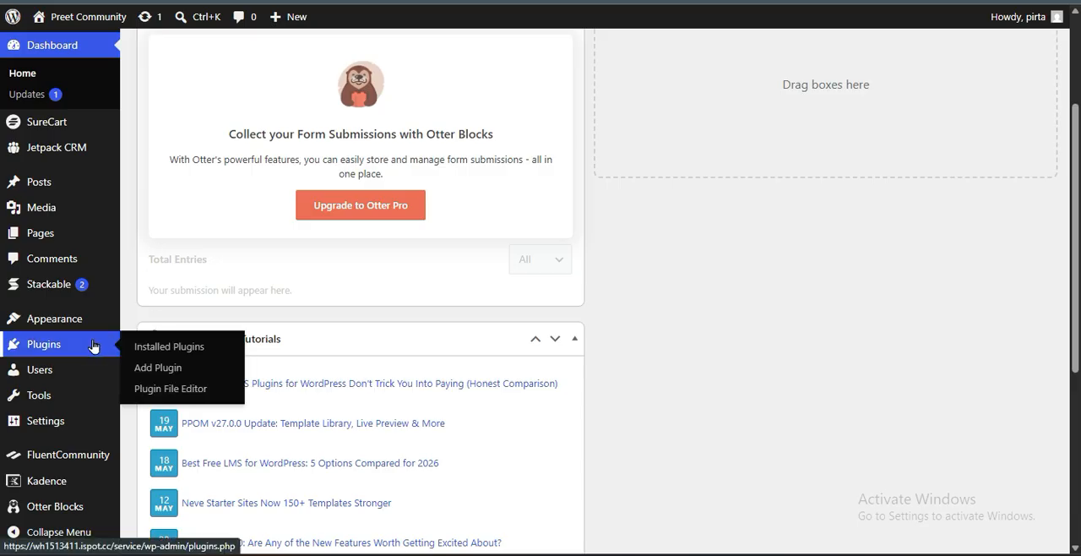
{"action": "left_click", "coordinate": [165, 365]}
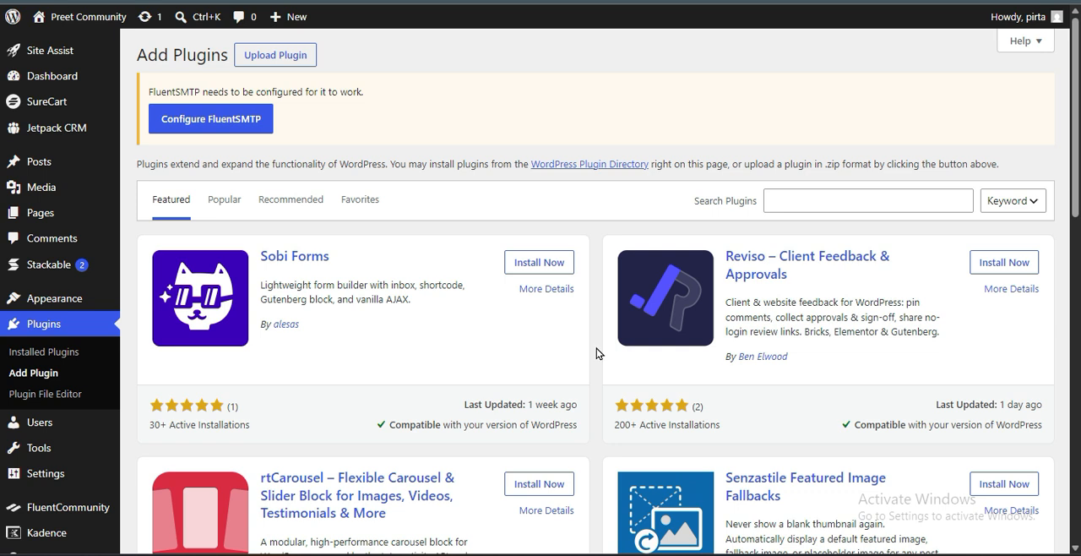
{"action": "left_click", "coordinate": [822, 201]}
{"action": "type", "text": "cache"}
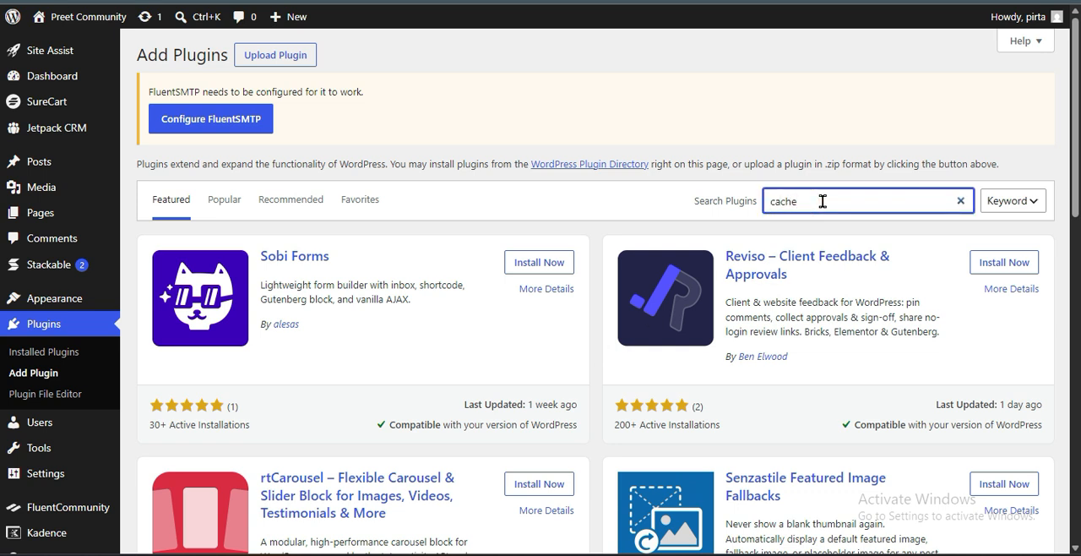
Examine the caching plugins in the search results, comparing their descriptions, ratings and compatibility
{"action": "scroll", "coordinate": [591, 415], "scroll_direction": "down", "scroll_amount": 1}
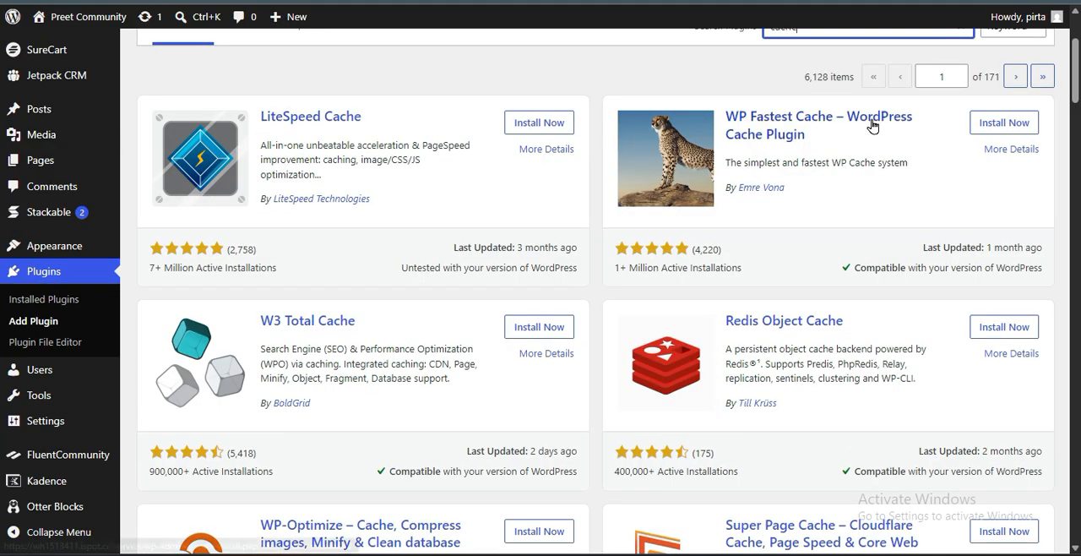
{"action": "scroll", "coordinate": [583, 410], "scroll_direction": "down", "scroll_amount": 2}
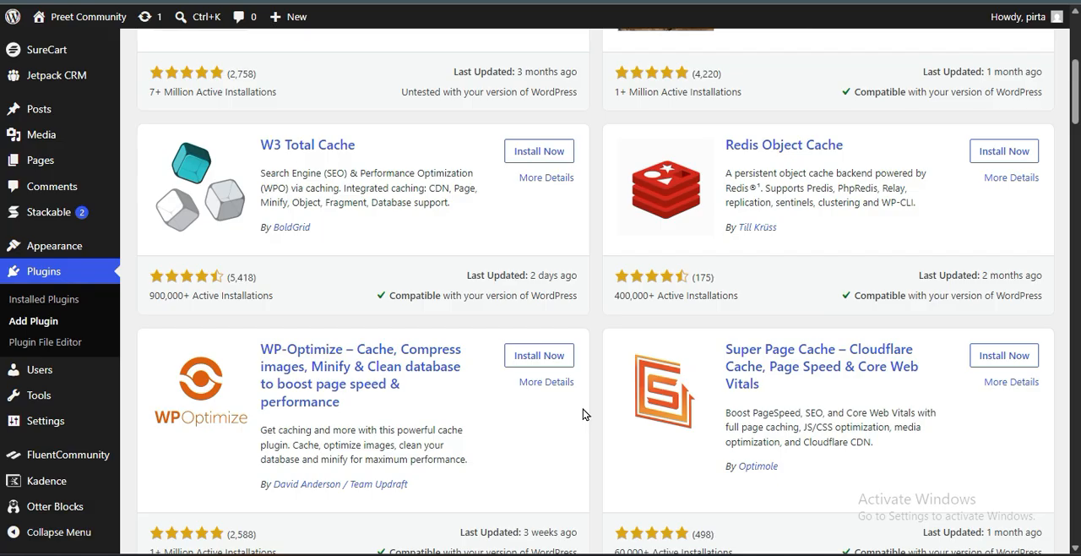
{"action": "scroll", "coordinate": [583, 409], "scroll_direction": "down", "scroll_amount": 6}
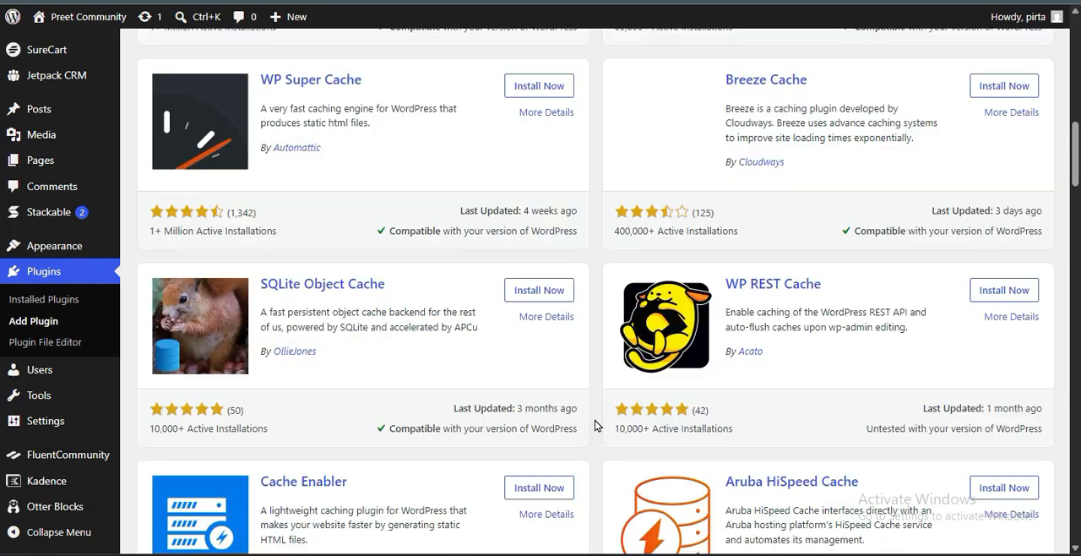
{"action": "scroll", "coordinate": [596, 426], "scroll_direction": "down", "scroll_amount": 2}
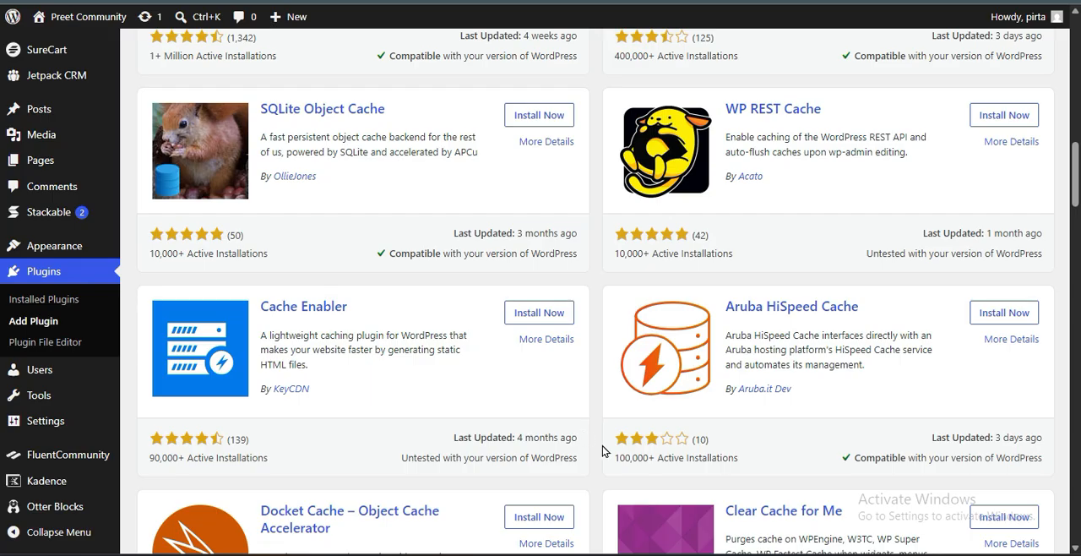
{"action": "scroll", "coordinate": [603, 446], "scroll_direction": "down", "scroll_amount": 4}
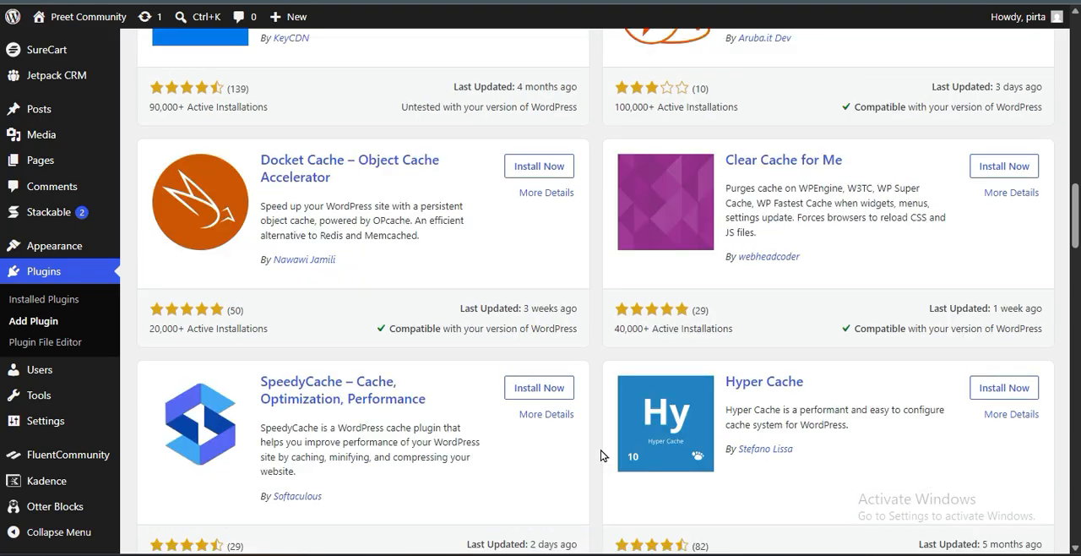
{"action": "scroll", "coordinate": [603, 456], "scroll_direction": "down", "scroll_amount": 4}
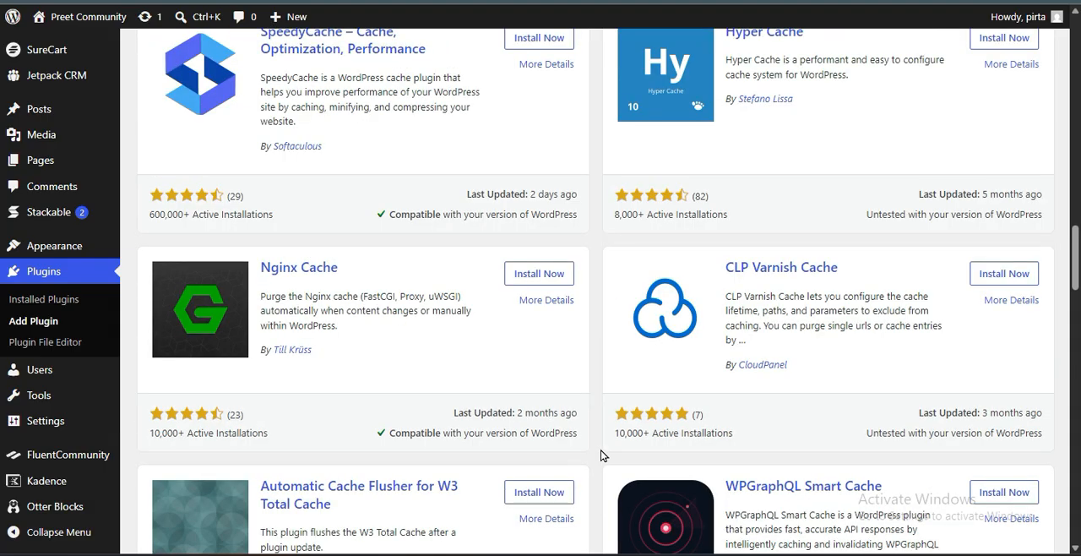
{"action": "scroll", "coordinate": [602, 456], "scroll_direction": "down", "scroll_amount": 2}
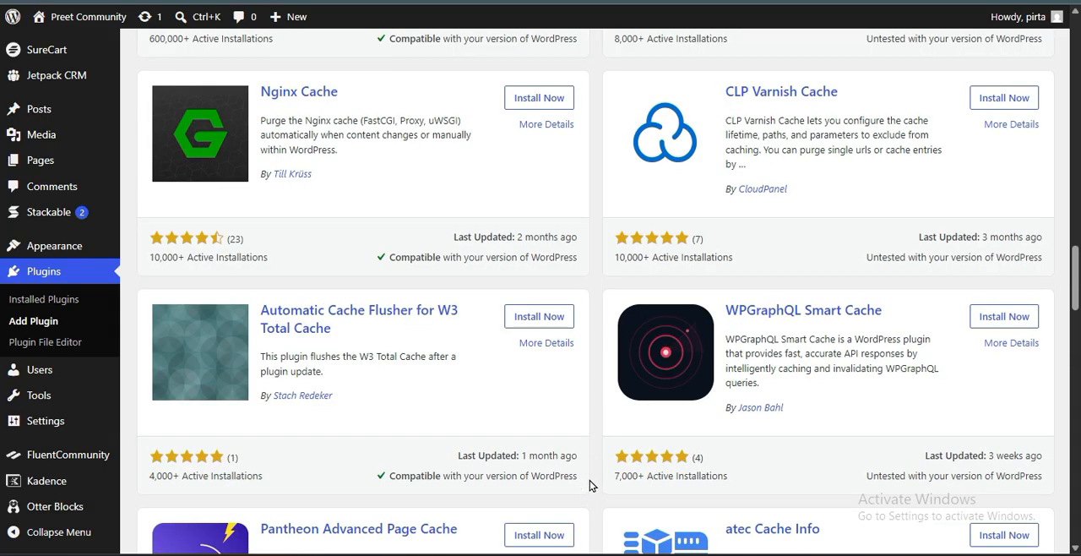
{"action": "scroll", "coordinate": [593, 487], "scroll_direction": "down", "scroll_amount": 2}
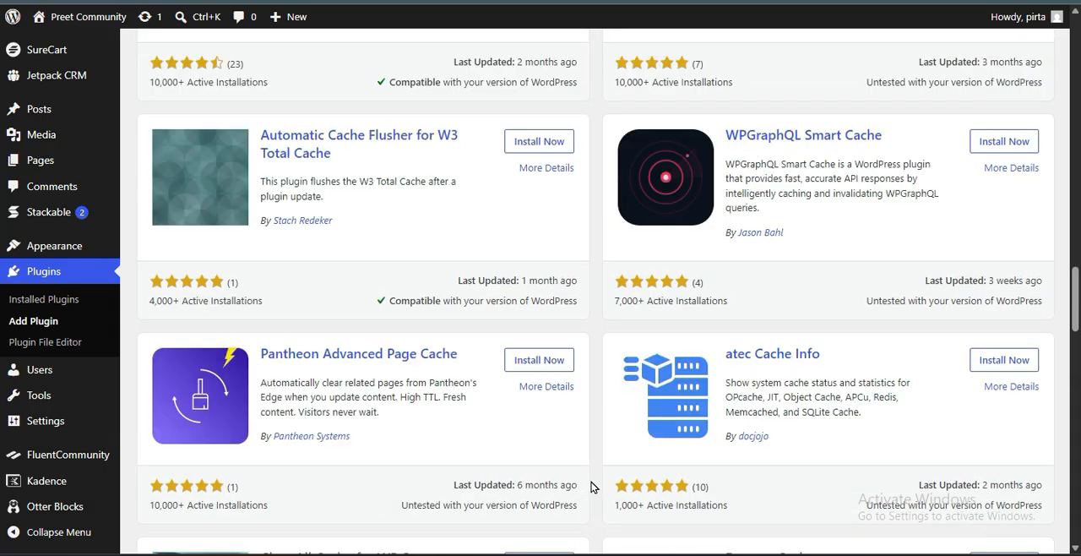
{"action": "scroll", "coordinate": [592, 487], "scroll_direction": "down", "scroll_amount": 9}
{"action": "scroll", "coordinate": [591, 487], "scroll_direction": "up", "scroll_amount": 11}
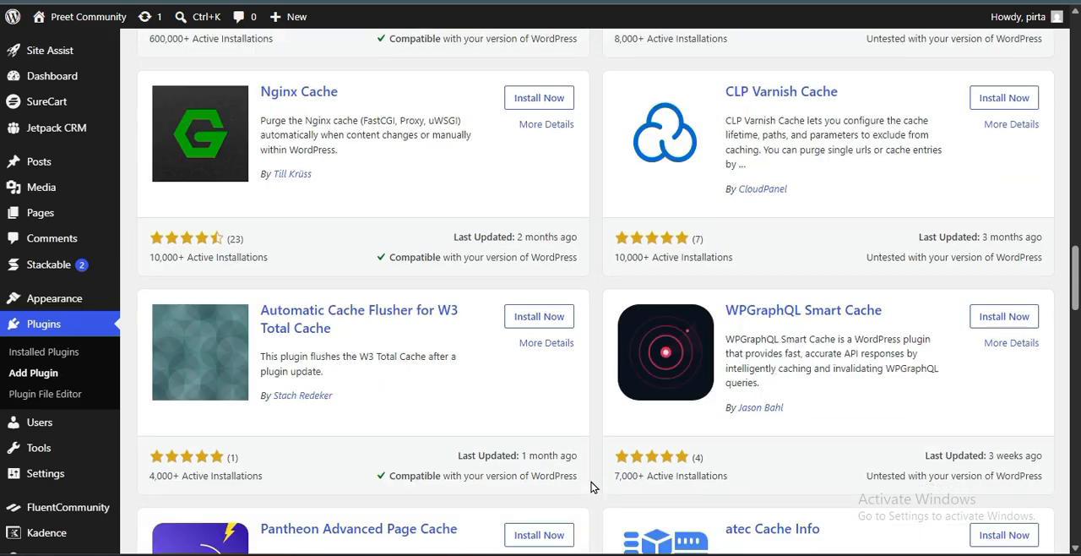
{"action": "scroll", "coordinate": [592, 488], "scroll_direction": "up", "scroll_amount": 2}
{"action": "scroll", "coordinate": [594, 487], "scroll_direction": "up", "scroll_amount": 2}
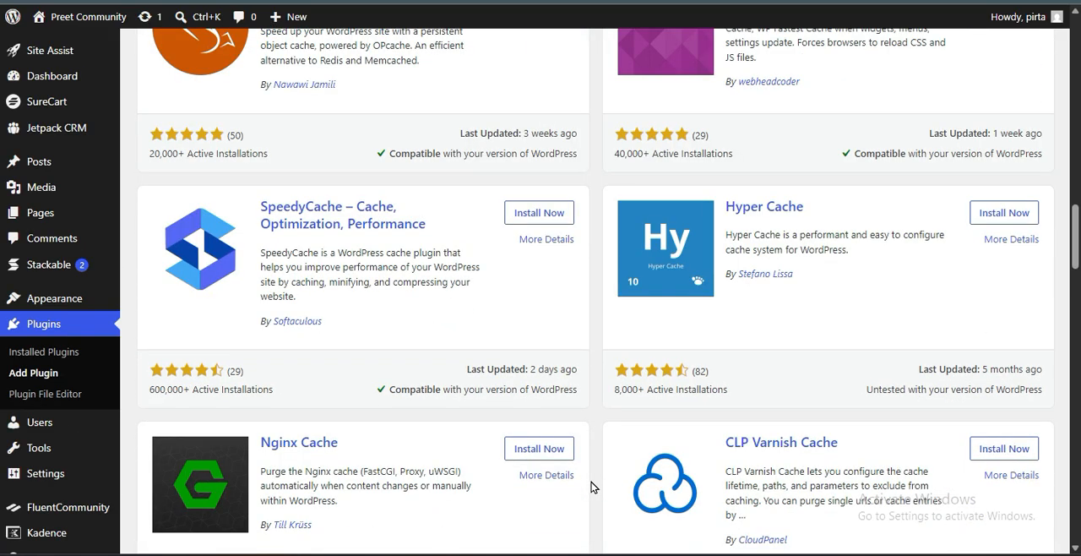
Install and activate the plugin "Super Page Cache – Cloudflare Cache, Page Speed & Core Web Vitals"
{"action": "scroll", "coordinate": [593, 488], "scroll_direction": "up", "scroll_amount": 12}
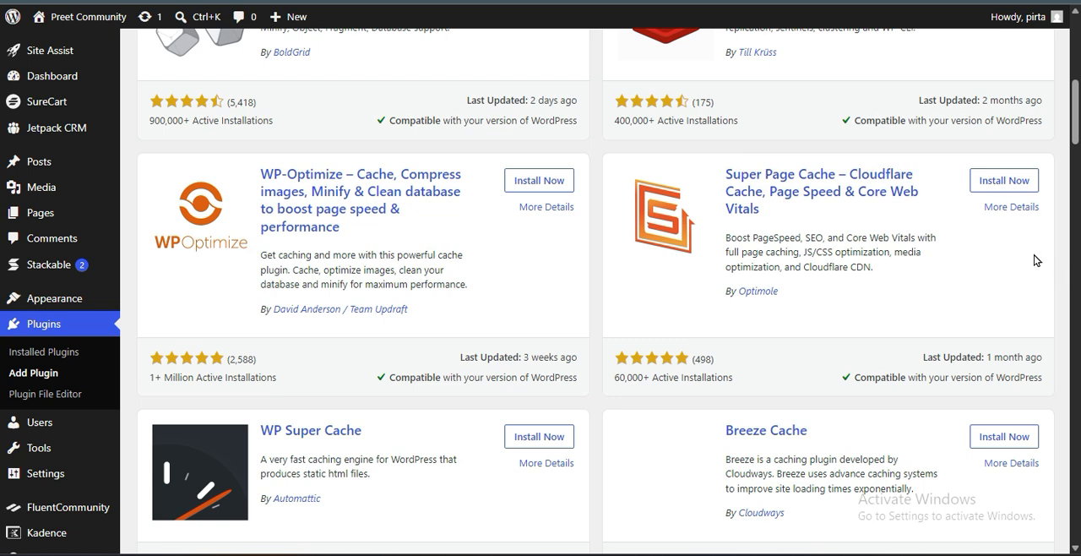
{"action": "left_click", "coordinate": [997, 180]}
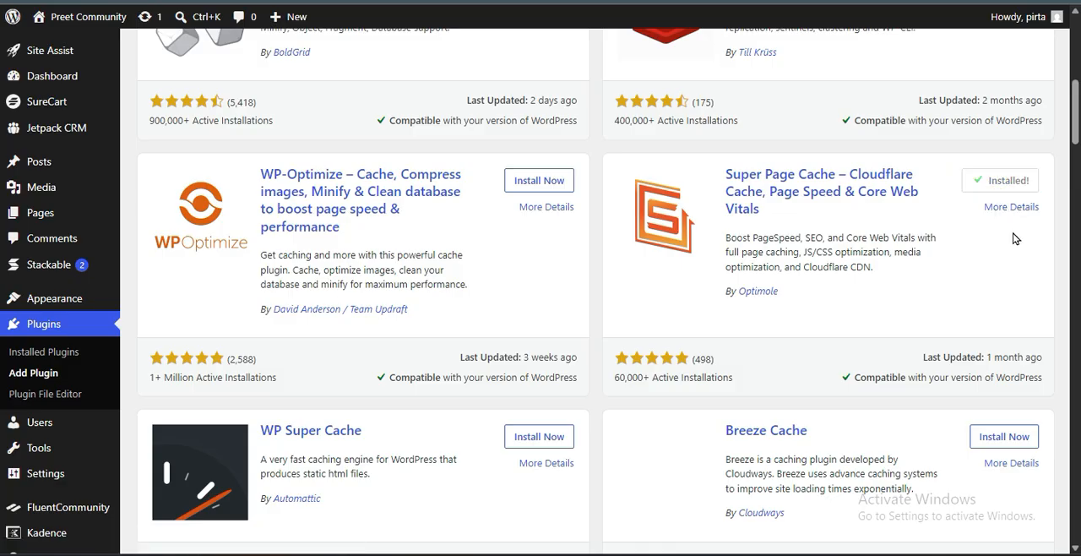
{"action": "left_click", "coordinate": [1008, 181]}
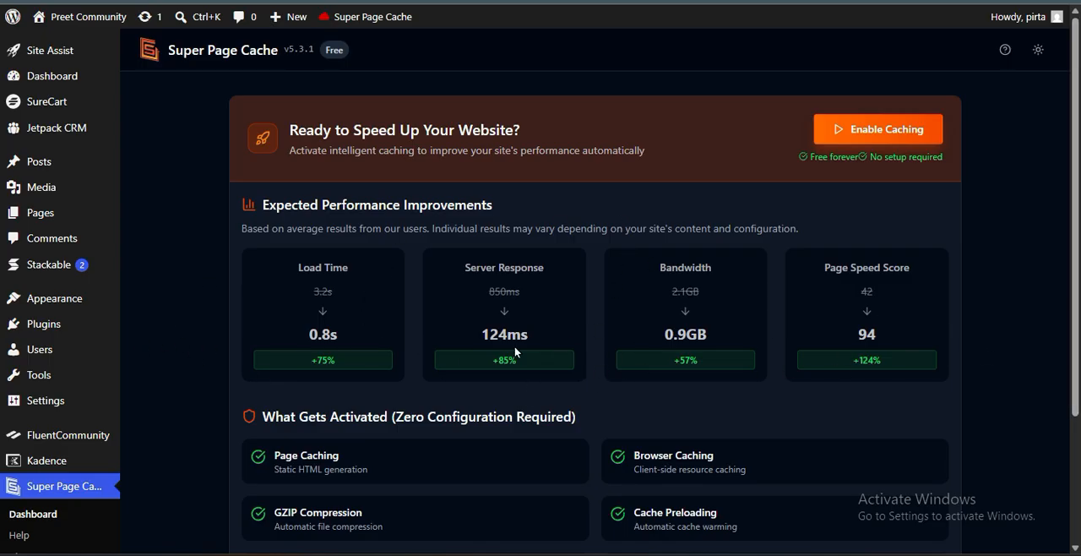
Review the features that Super Page Cache activates and enable caching for the website
{"action": "scroll", "coordinate": [586, 427], "scroll_direction": "down", "scroll_amount": 2}
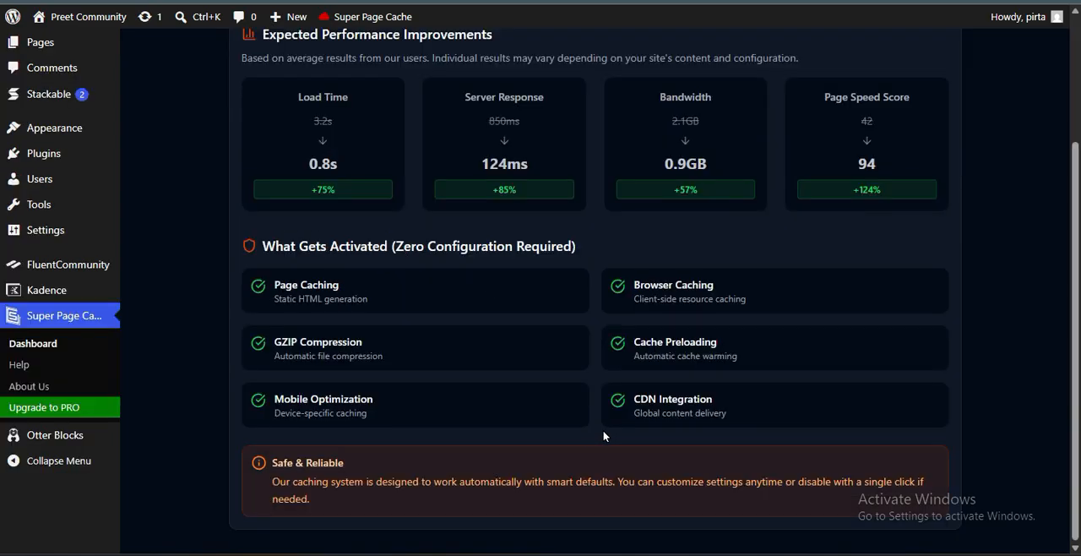
{"action": "scroll", "coordinate": [606, 436], "scroll_direction": "up", "scroll_amount": 2}
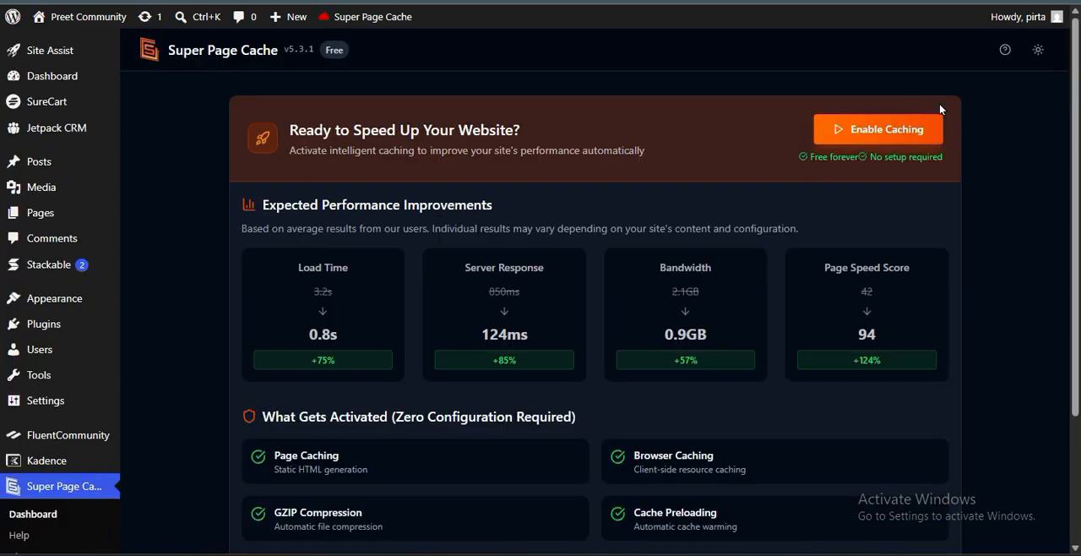
{"action": "left_click", "coordinate": [862, 130]}
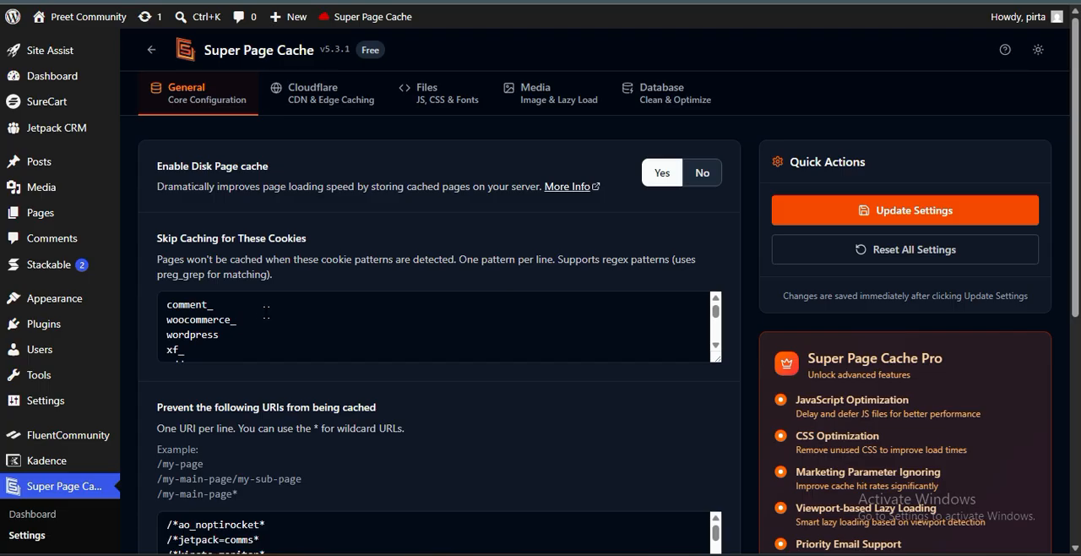
Examine the cookie patterns listed under Skip Caching for These Cookies
{"action": "left_click", "coordinate": [243, 319]}
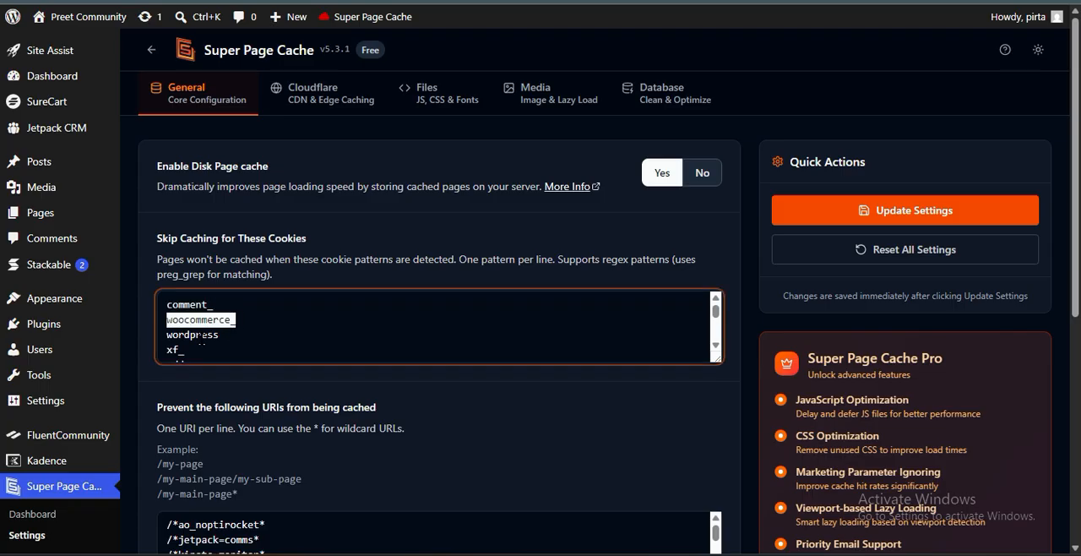
{"action": "left_click", "coordinate": [235, 331]}
{"action": "left_click", "coordinate": [212, 309]}
{"action": "left_click", "coordinate": [220, 321]}
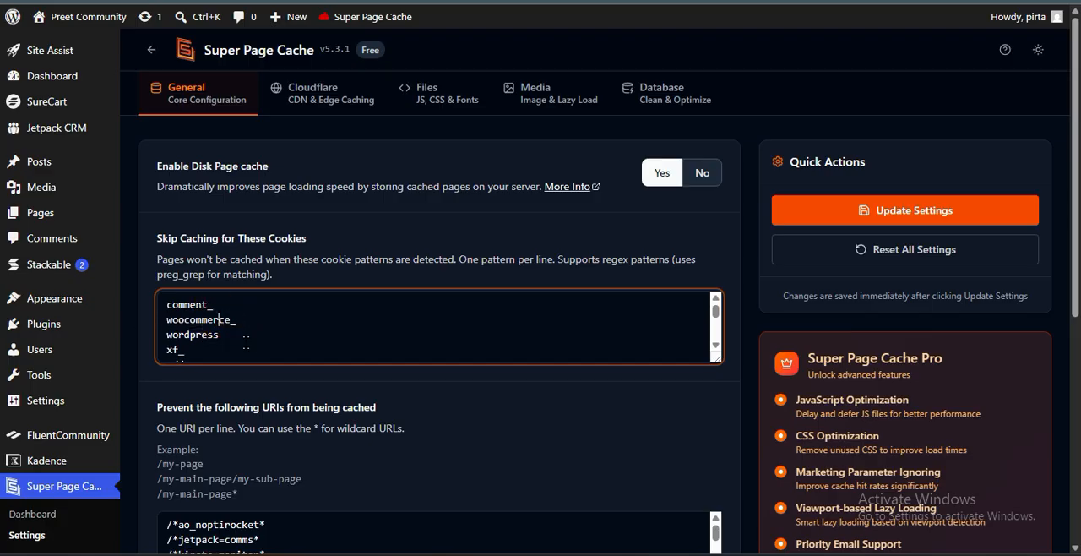
{"action": "scroll", "coordinate": [246, 342], "scroll_direction": "down", "scroll_amount": 5}
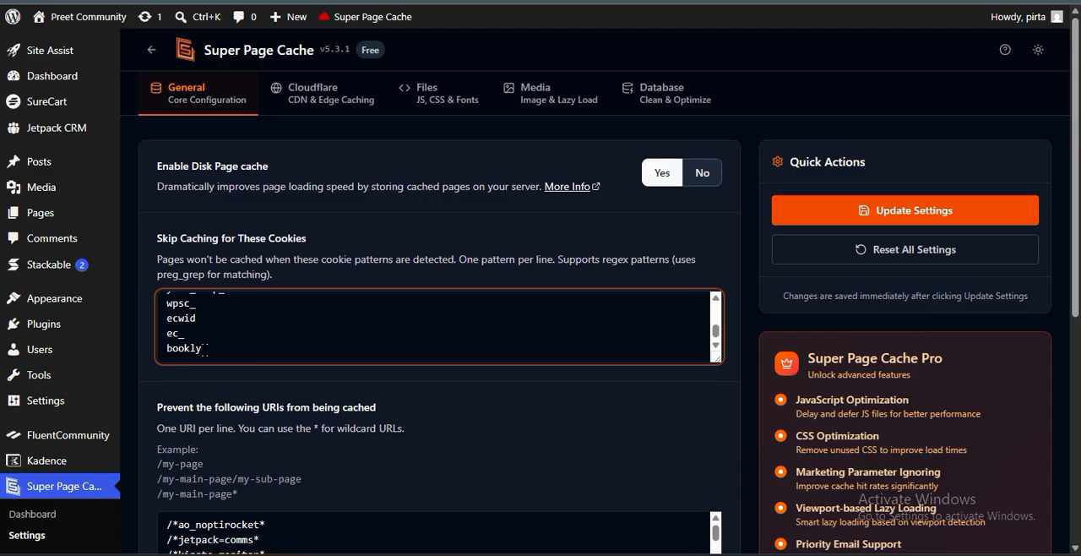
Examine the URI patterns listed under Prevent the following URIs from being cached
{"action": "scroll", "coordinate": [292, 419], "scroll_direction": "down", "scroll_amount": 2}
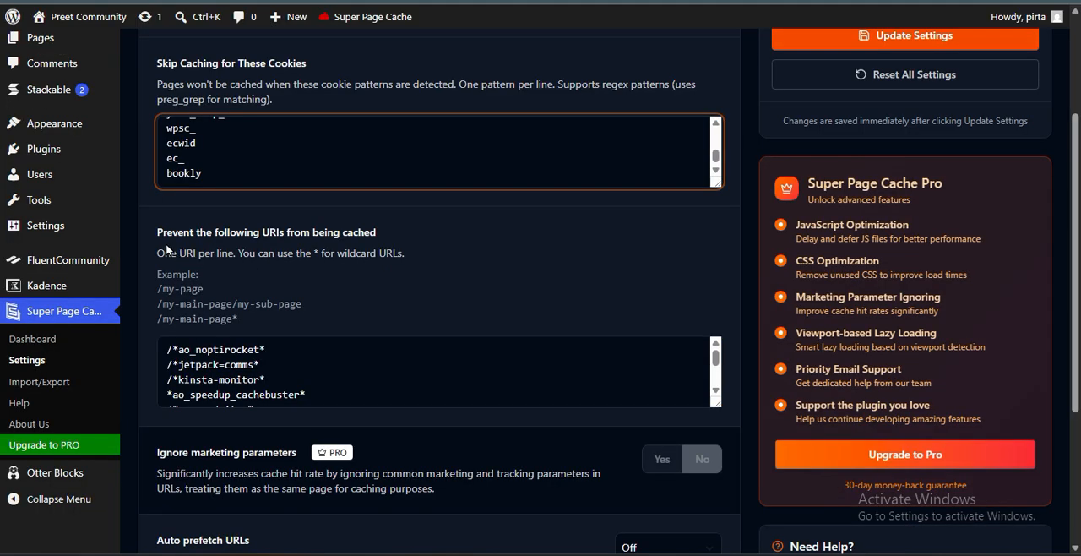
{"action": "left_click_drag", "start_coordinate": [156, 234], "coordinate": [396, 245]}
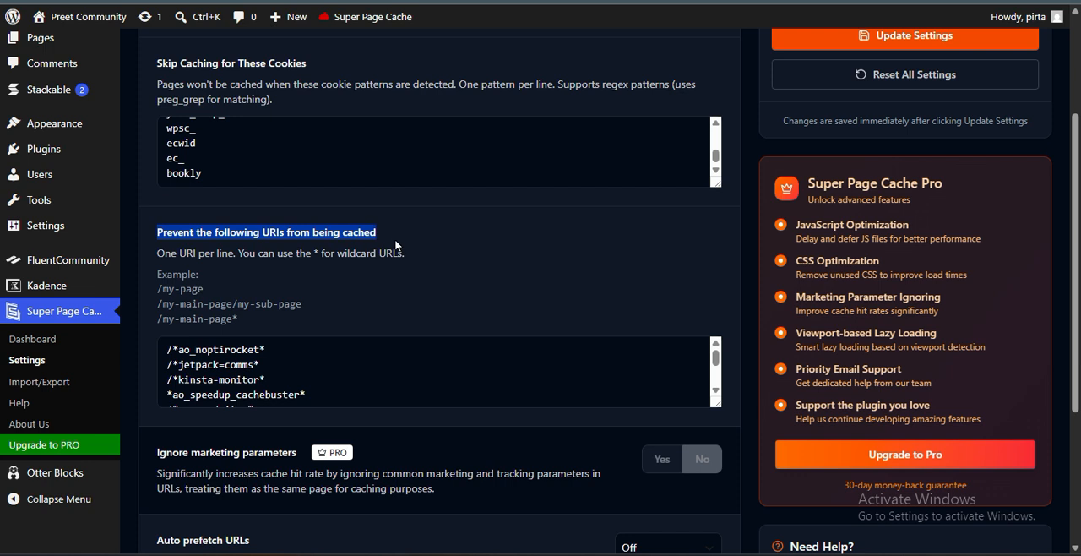
{"action": "left_click", "coordinate": [394, 282]}
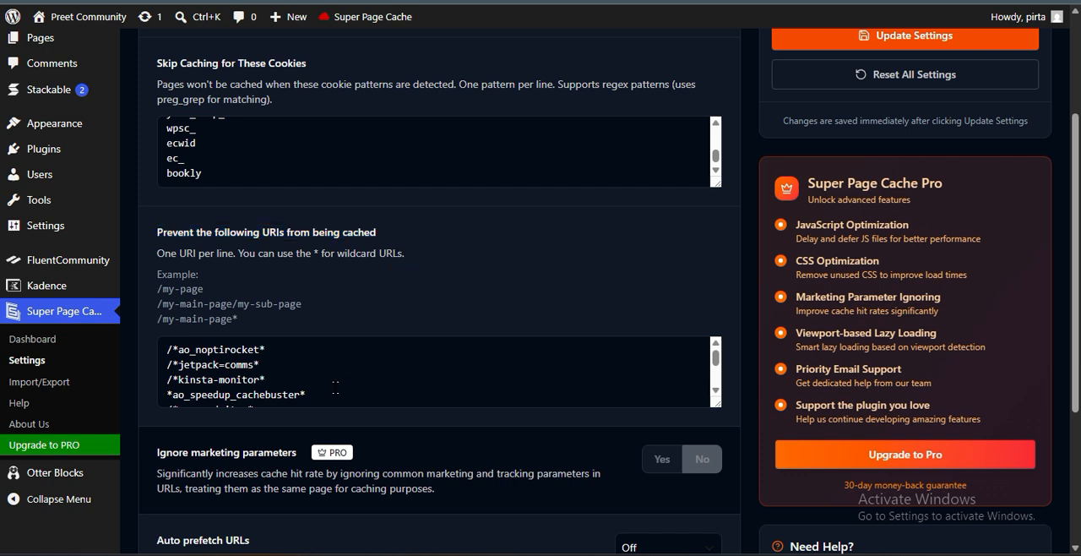
{"action": "scroll", "coordinate": [435, 372], "scroll_direction": "down", "scroll_amount": 2}
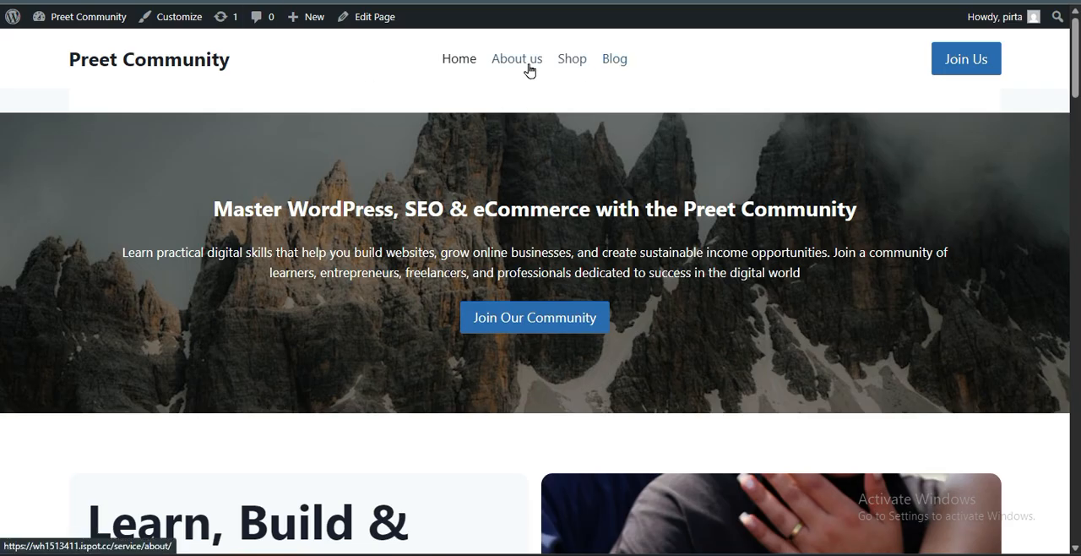
Visit the Shop and Blog pages of the live site and return to the Super Page Cache settings
{"action": "left_click", "coordinate": [573, 62]}
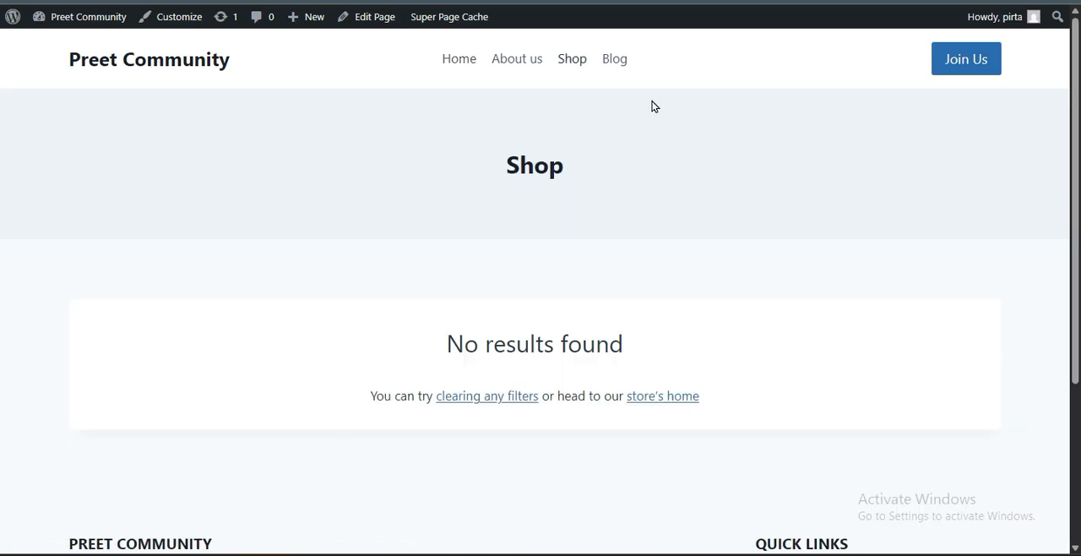
{"action": "left_click", "coordinate": [623, 59]}
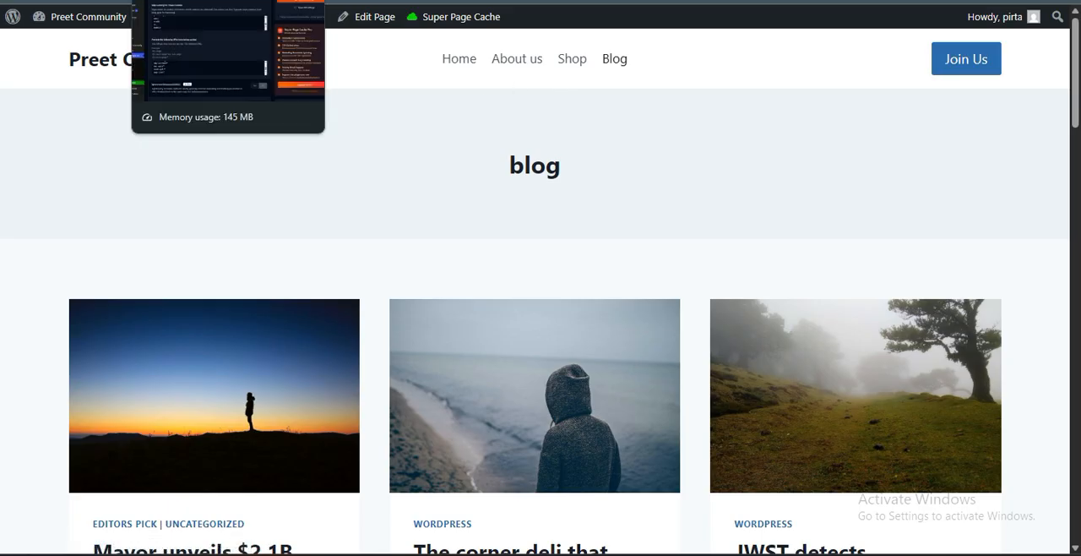
{"action": "left_click", "coordinate": [187, 2]}
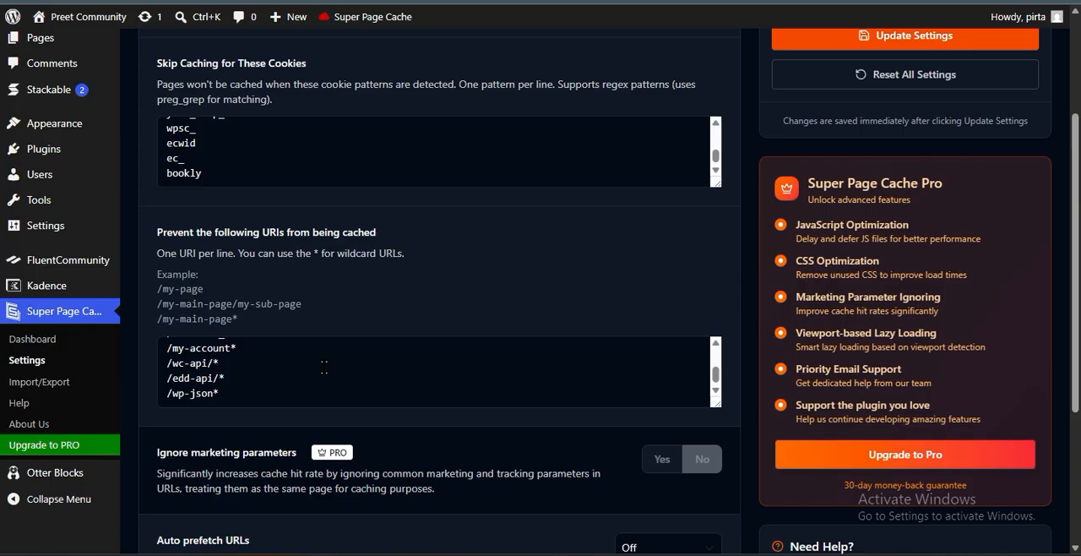
Copy the address of the live site's Shop page and add it on a new line after /wp-json* in the uncached URIs
{"action": "scroll", "coordinate": [325, 367], "scroll_direction": "down", "scroll_amount": 2}
{"action": "scroll", "coordinate": [324, 376], "scroll_direction": "up", "scroll_amount": 2}
{"action": "scroll", "coordinate": [287, 398], "scroll_direction": "down", "scroll_amount": 2}
{"action": "scroll", "coordinate": [259, 384], "scroll_direction": "up", "scroll_amount": 2}
{"action": "left_click", "coordinate": [259, 386]}
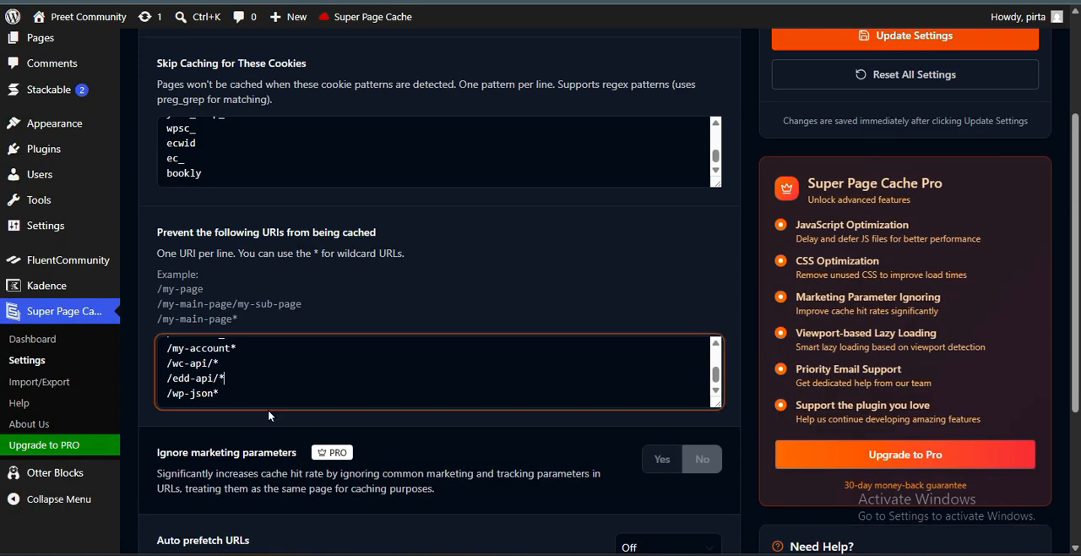
{"action": "left_click", "coordinate": [226, 396]}
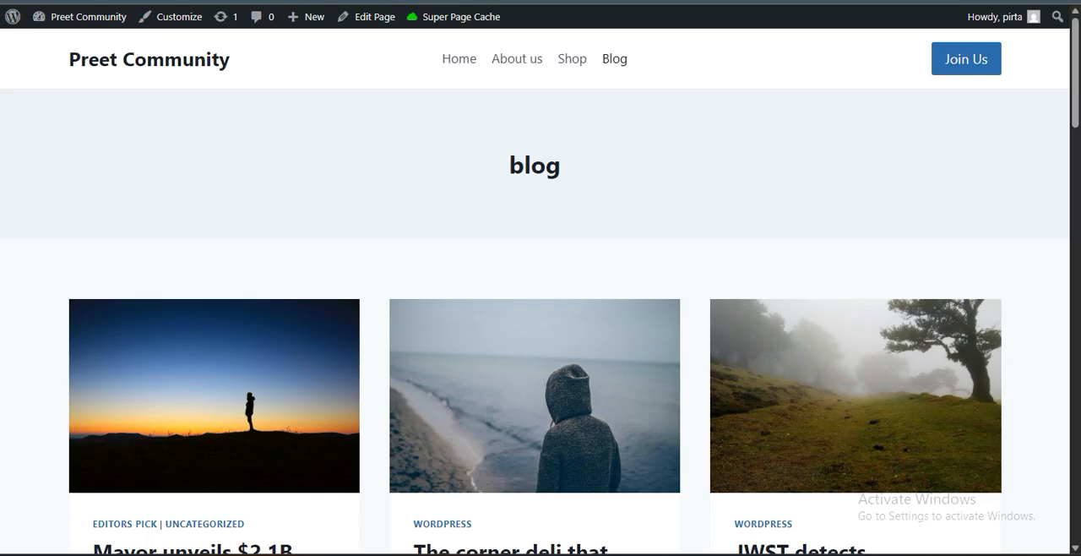
{"action": "left_click", "coordinate": [574, 61]}
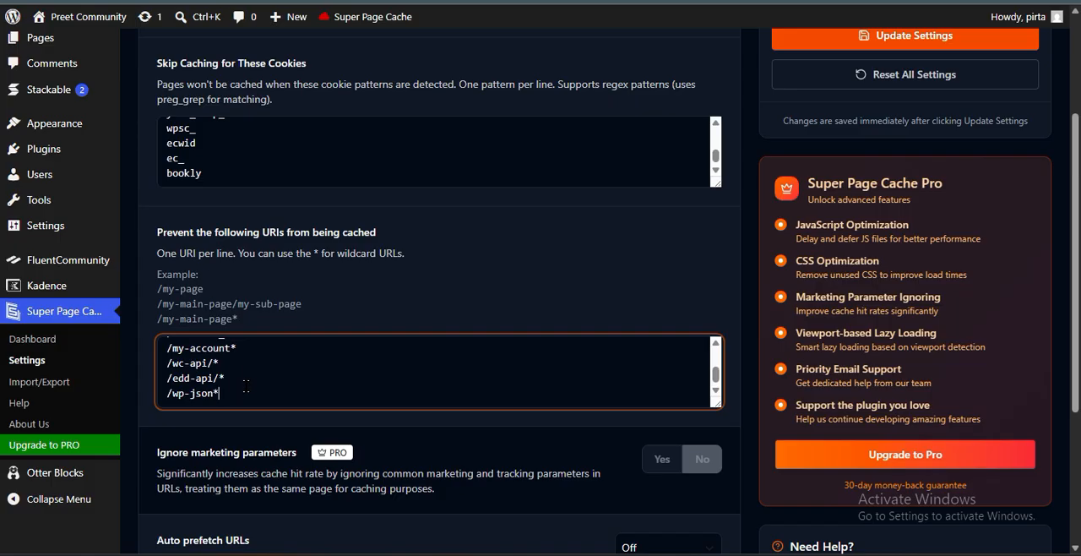
{"action": "key", "text": "Return"}
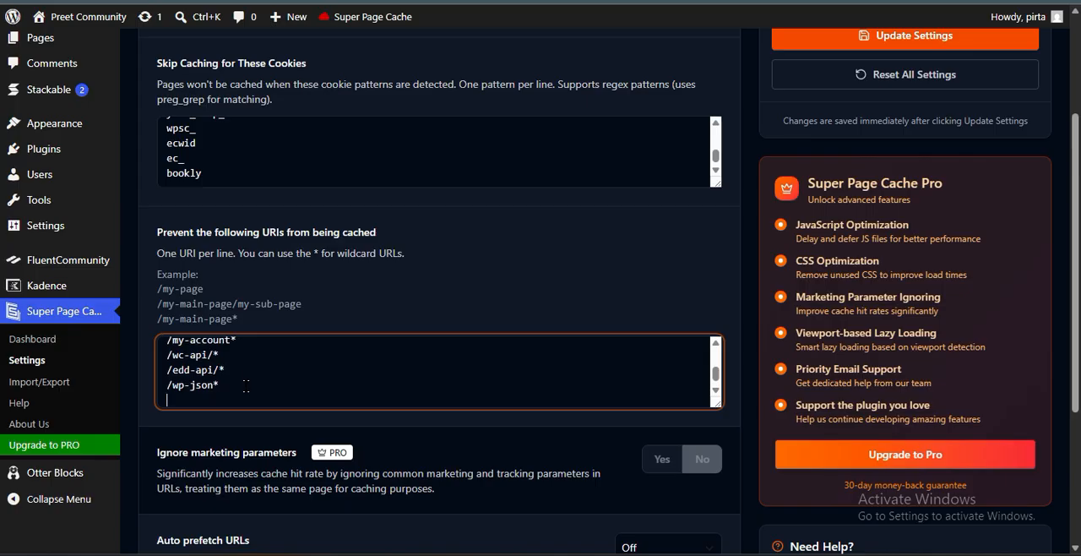
{"action": "type", "text": "https://wh1513411.ispot.cc/service/shop/"}
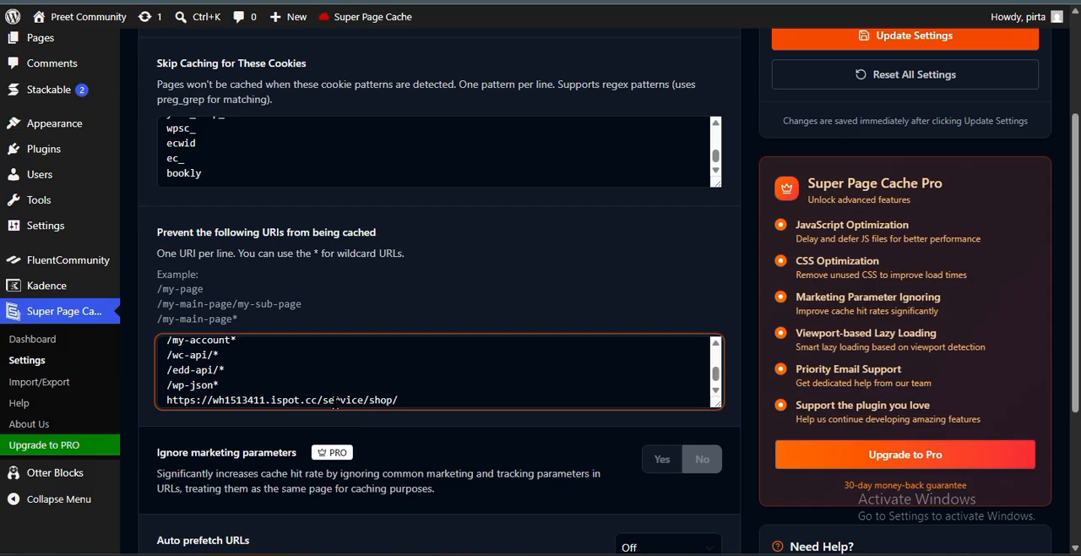
Shorten the added shop address to /shop/ by removing its domain and service path, and save the settings
{"action": "left_click_drag", "start_coordinate": [364, 399], "coordinate": [167, 393]}
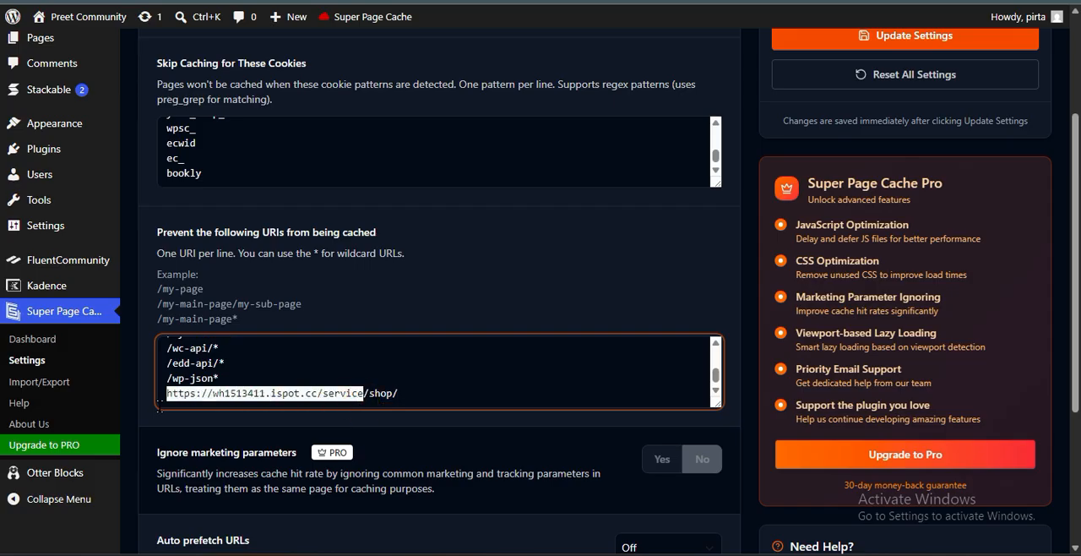
{"action": "key", "text": "BackSpace"}
{"action": "left_click", "coordinate": [213, 395]}
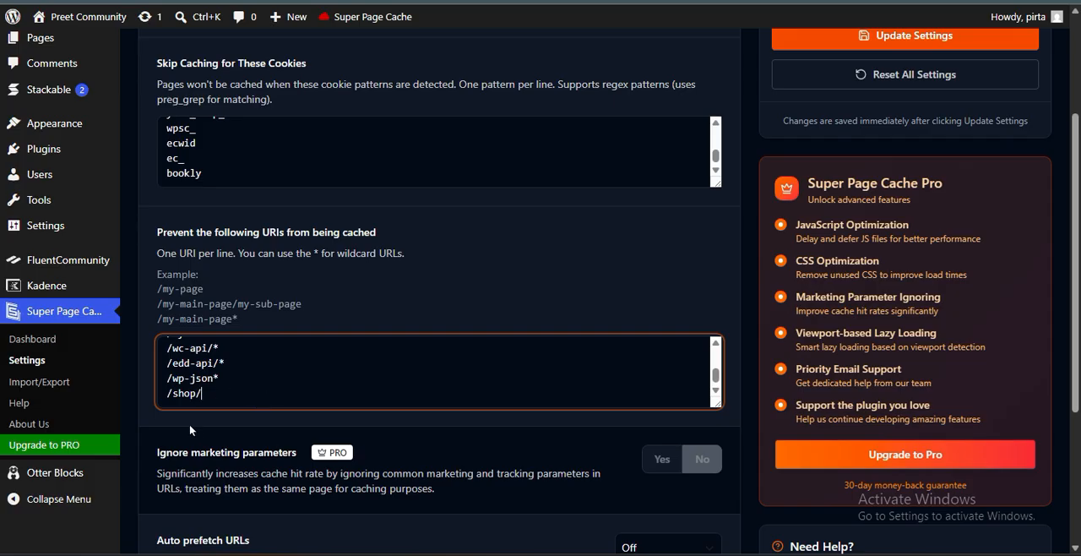
{"action": "scroll", "coordinate": [194, 432], "scroll_direction": "down", "scroll_amount": 2}
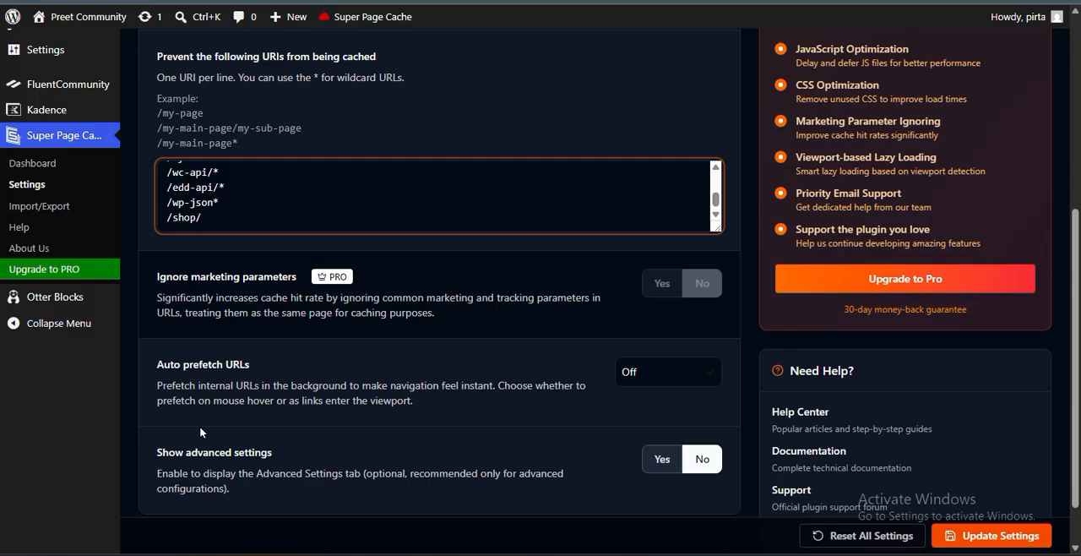
{"action": "scroll", "coordinate": [207, 410], "scroll_direction": "up", "scroll_amount": 4}
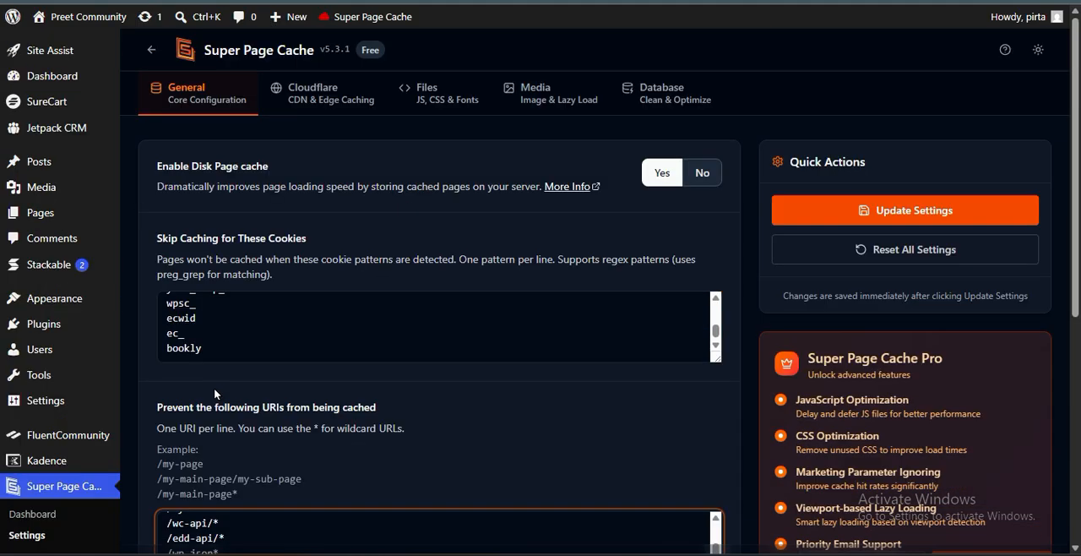
{"action": "left_click", "coordinate": [836, 207]}
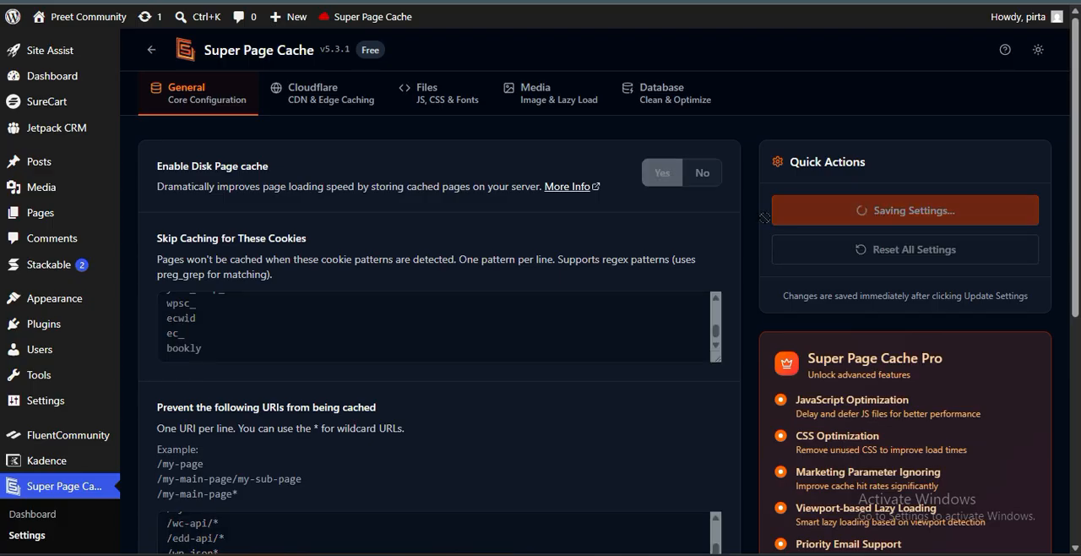
Set the Cloudflare authentication mode to API Key and review the instructions for obtaining the API credentials
{"action": "left_click", "coordinate": [335, 105]}
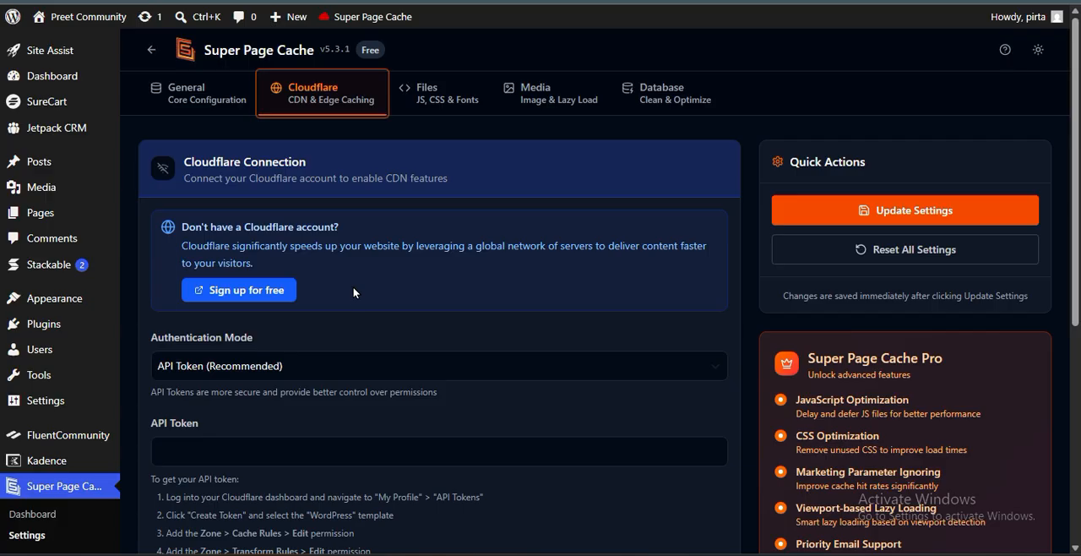
{"action": "scroll", "coordinate": [366, 330], "scroll_direction": "down", "scroll_amount": 2}
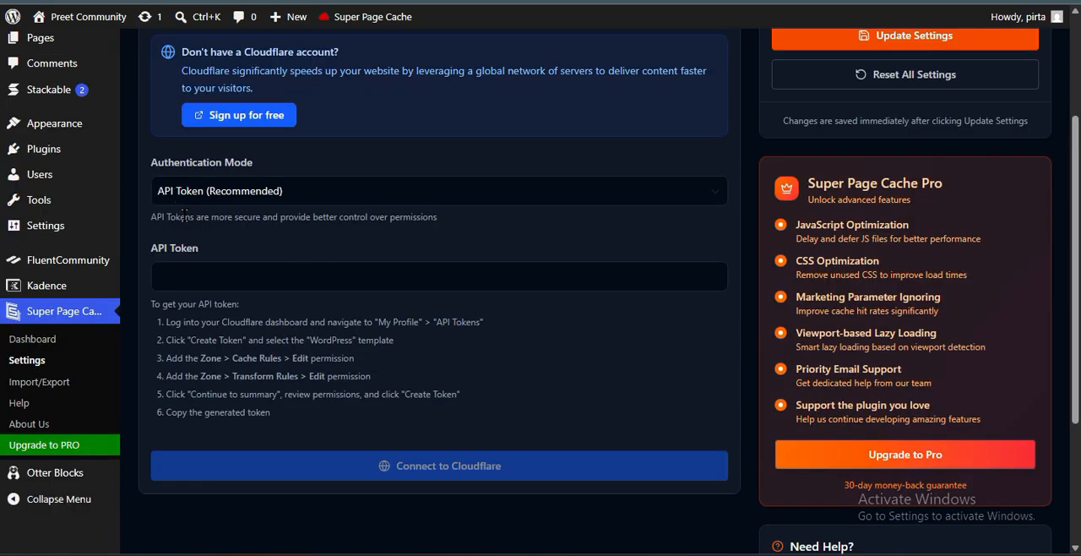
{"action": "left_click", "coordinate": [326, 190]}
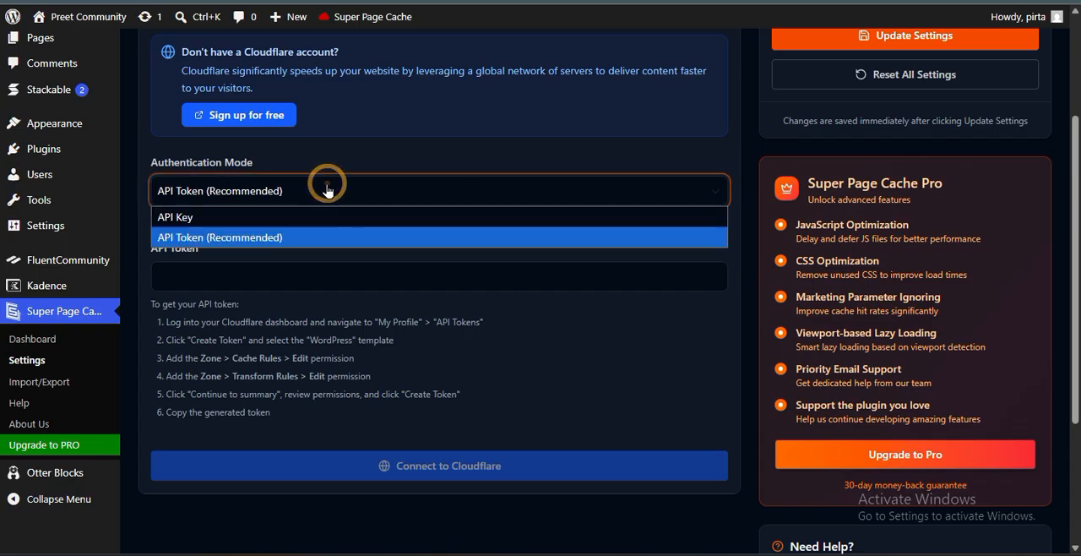
{"action": "left_click", "coordinate": [290, 217]}
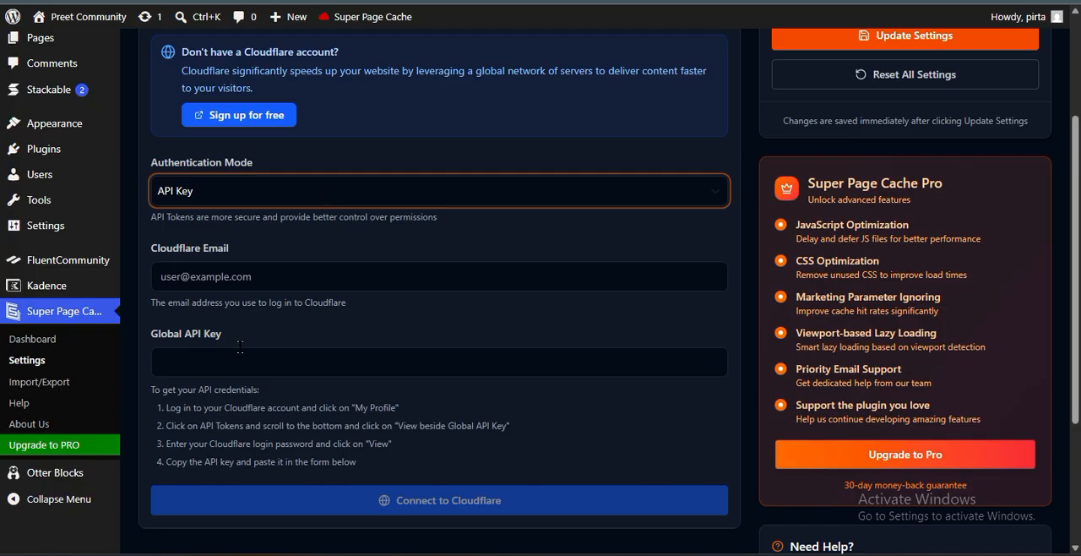
{"action": "scroll", "coordinate": [358, 338], "scroll_direction": "down", "scroll_amount": 2}
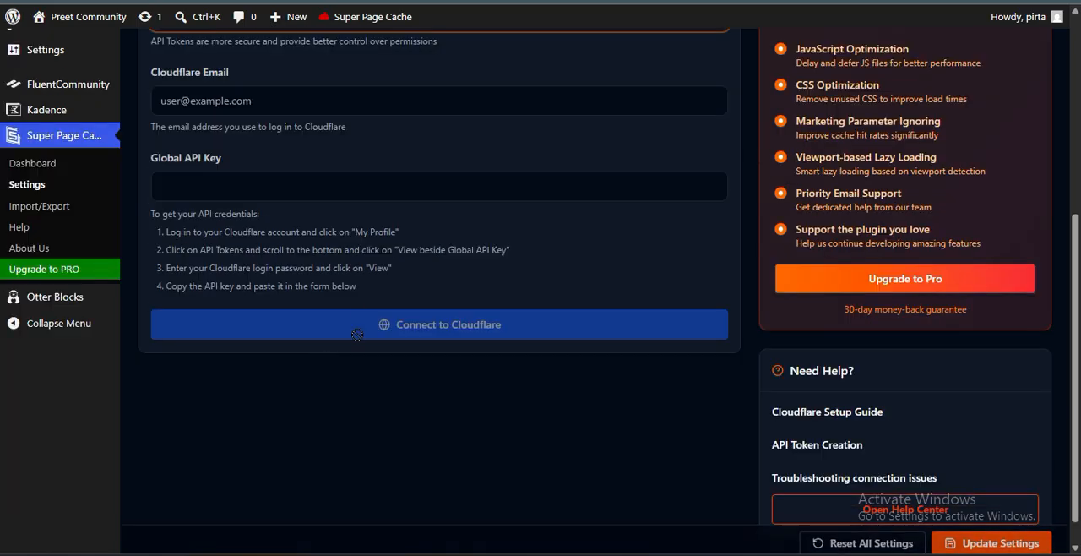
{"action": "left_click_drag", "start_coordinate": [357, 285], "coordinate": [135, 213]}
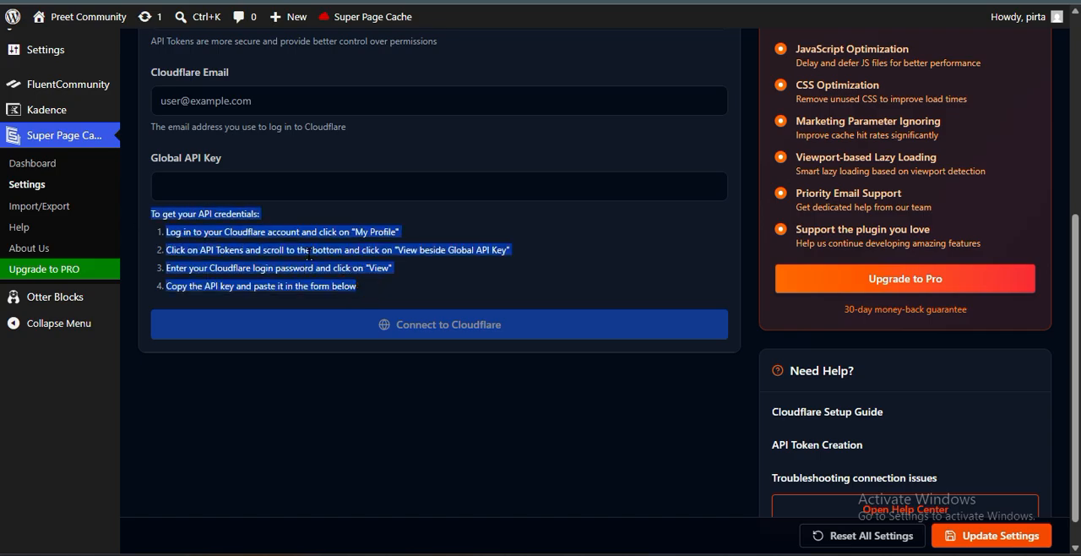
{"action": "scroll", "coordinate": [309, 250], "scroll_direction": "up", "scroll_amount": 2}
{"action": "scroll", "coordinate": [270, 228], "scroll_direction": "up", "scroll_amount": 3}
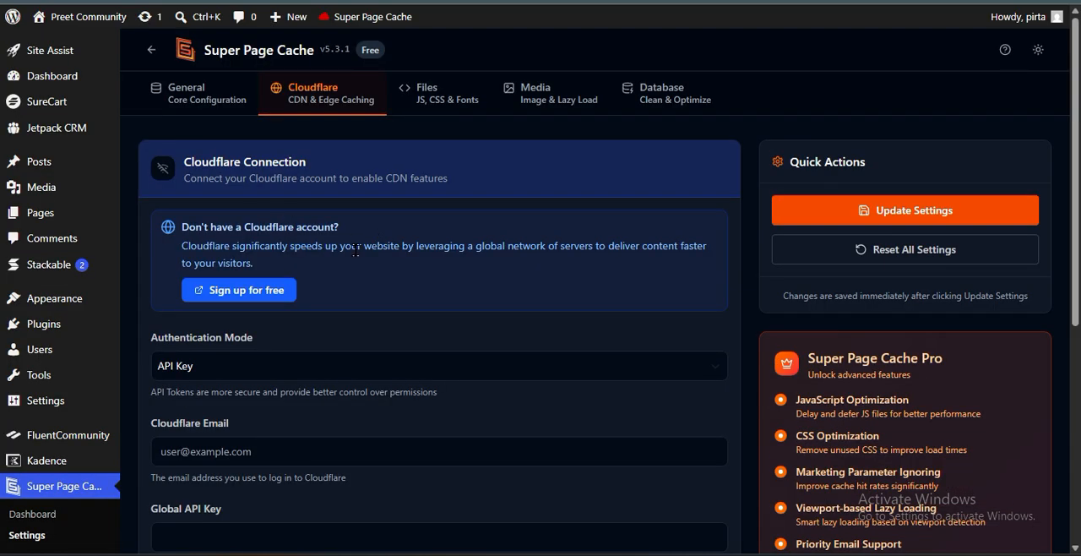
Open the JS, CSS and fonts settings, try enabling the assets manager and switch it back off
{"action": "left_click", "coordinate": [446, 101]}
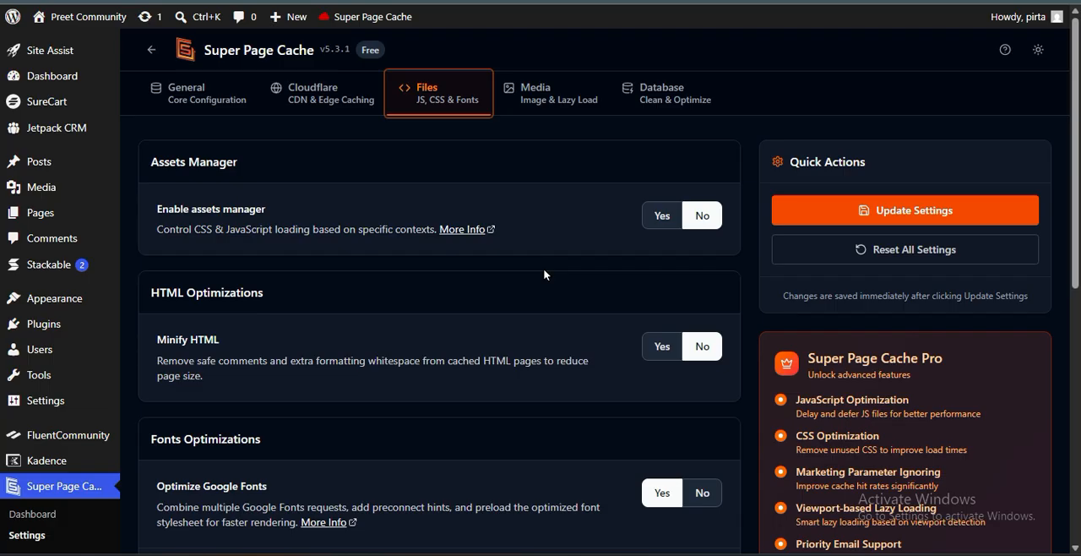
{"action": "left_click", "coordinate": [662, 216]}
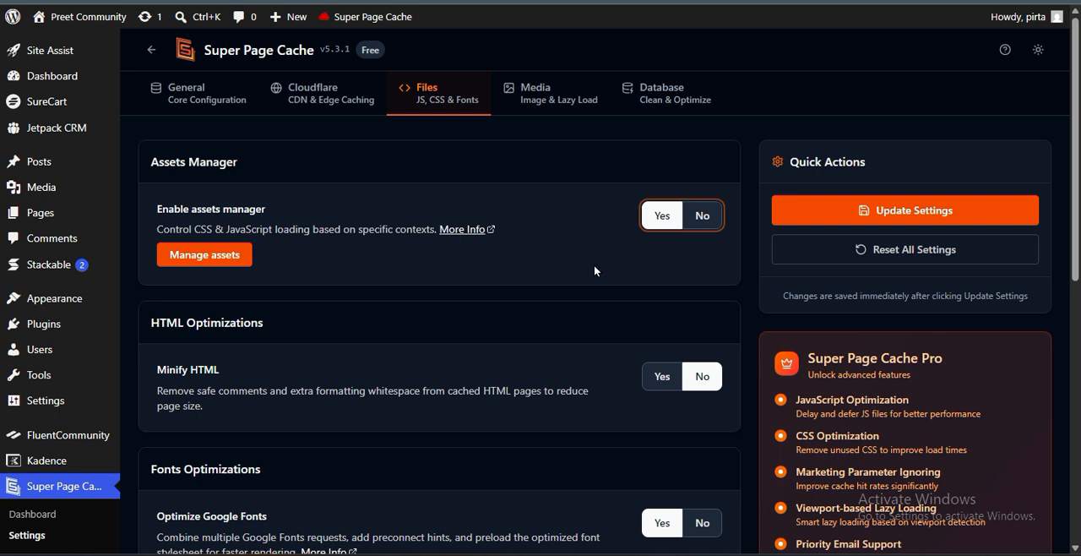
{"action": "left_click", "coordinate": [712, 219]}
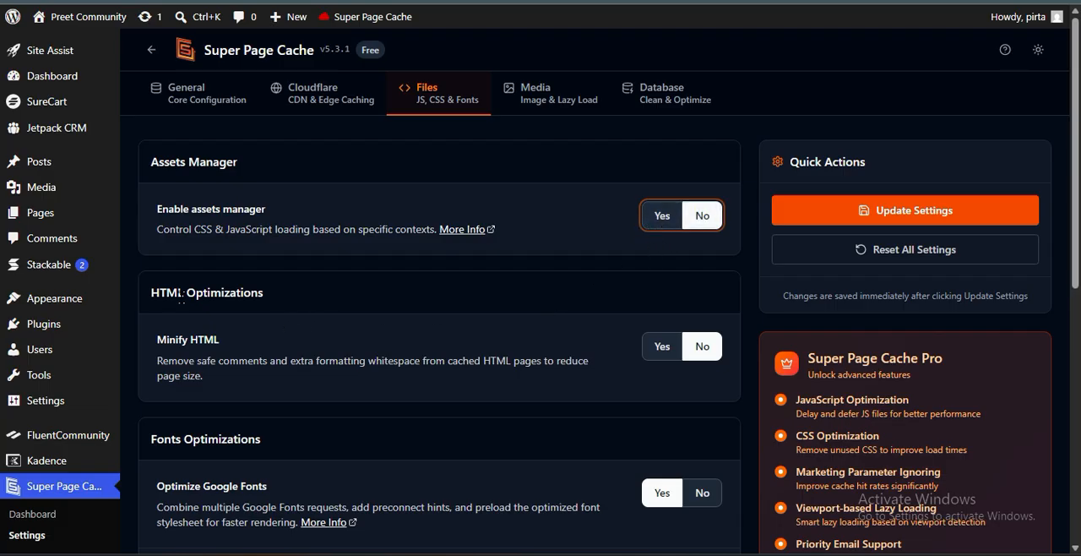
Enable Minify HTML under HTML Optimizations and read its description
{"action": "left_click", "coordinate": [662, 346]}
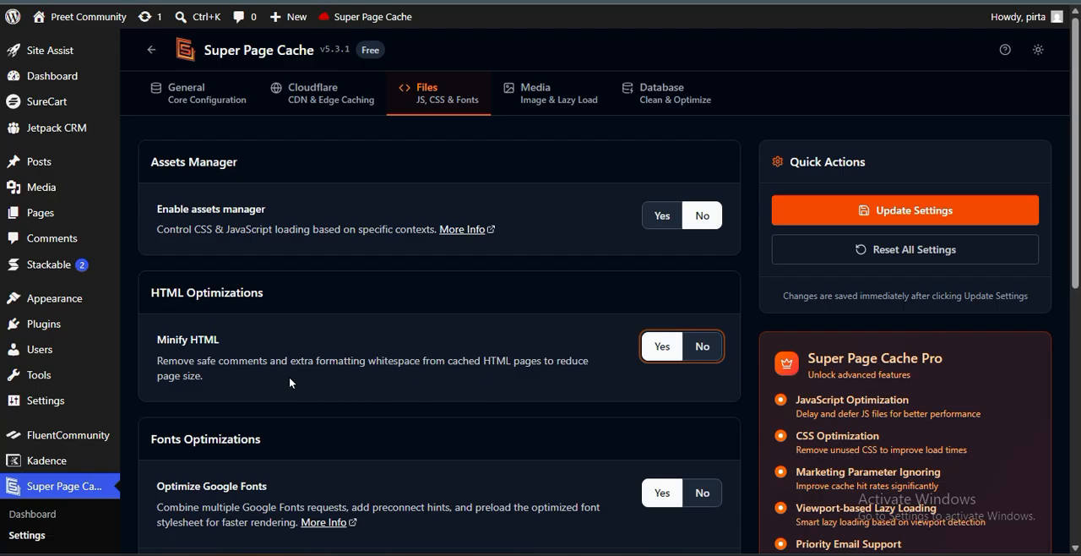
{"action": "left_click_drag", "start_coordinate": [153, 341], "coordinate": [239, 346]}
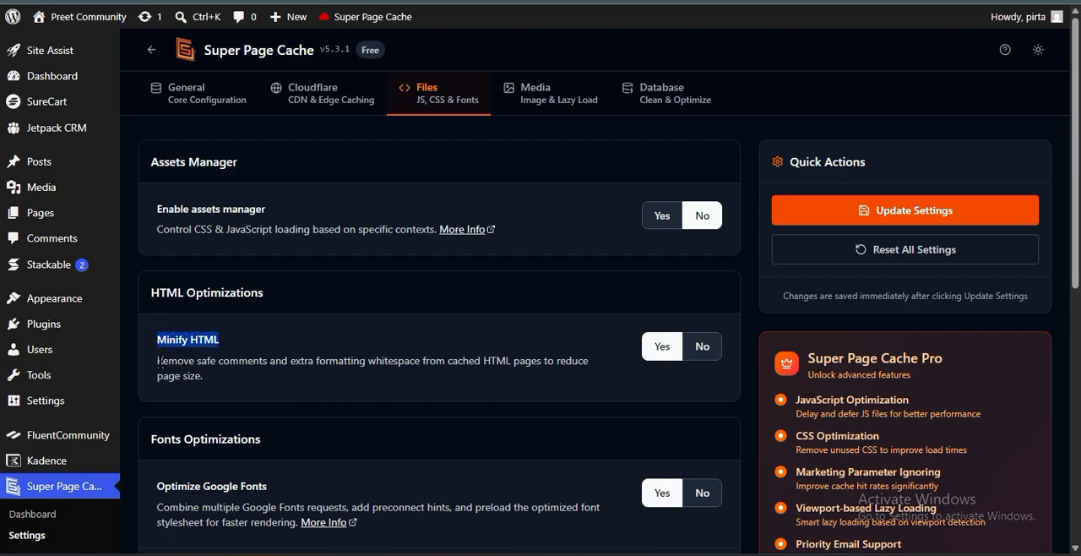
{"action": "left_click_drag", "start_coordinate": [282, 362], "coordinate": [593, 370]}
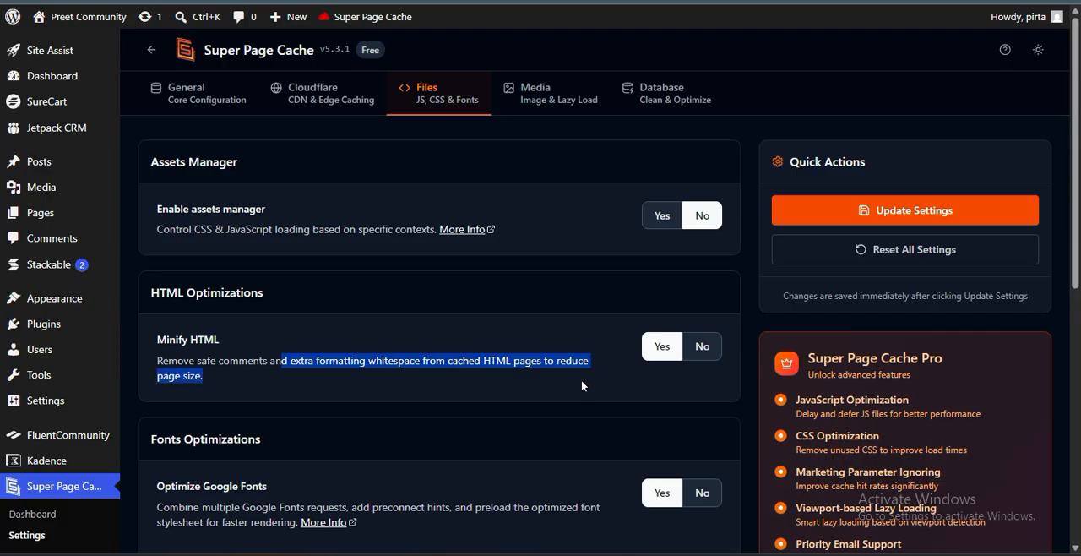
{"action": "left_click", "coordinate": [579, 380]}
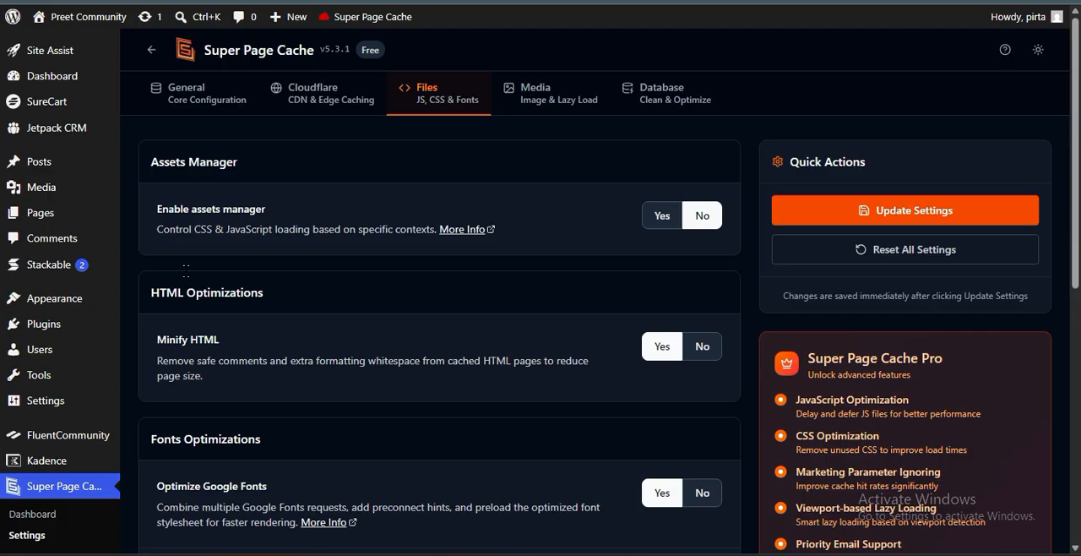
{"action": "left_click", "coordinate": [162, 341]}
Keep Optimize Google Fonts on and enable Local Google Fonts under Fonts Optimizations
{"action": "scroll", "coordinate": [153, 343], "scroll_direction": "down", "scroll_amount": 2}
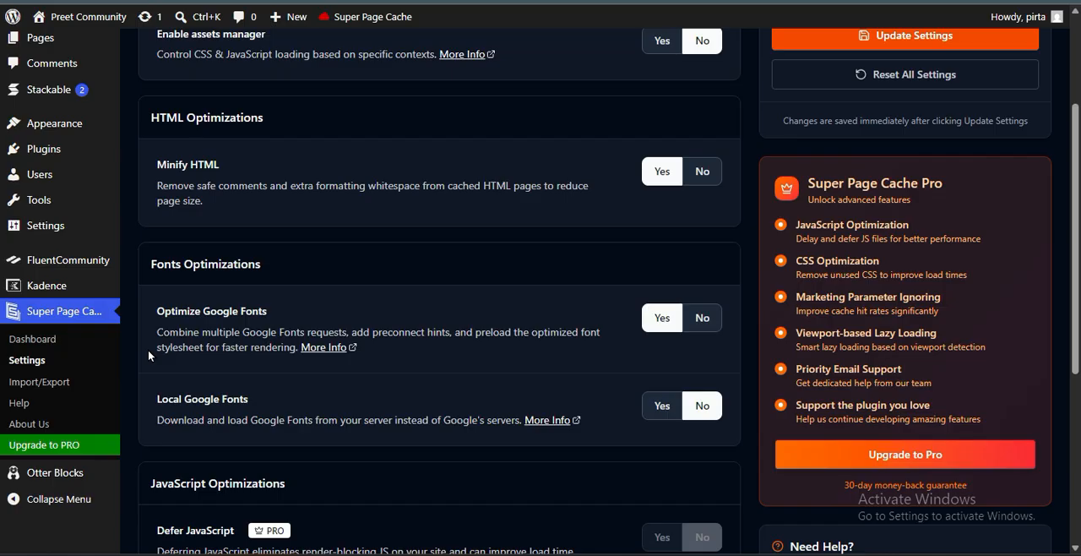
{"action": "scroll", "coordinate": [148, 349], "scroll_direction": "up", "scroll_amount": 2}
{"action": "scroll", "coordinate": [148, 349], "scroll_direction": "down", "scroll_amount": 2}
{"action": "left_click", "coordinate": [658, 324]}
{"action": "left_click", "coordinate": [661, 407]}
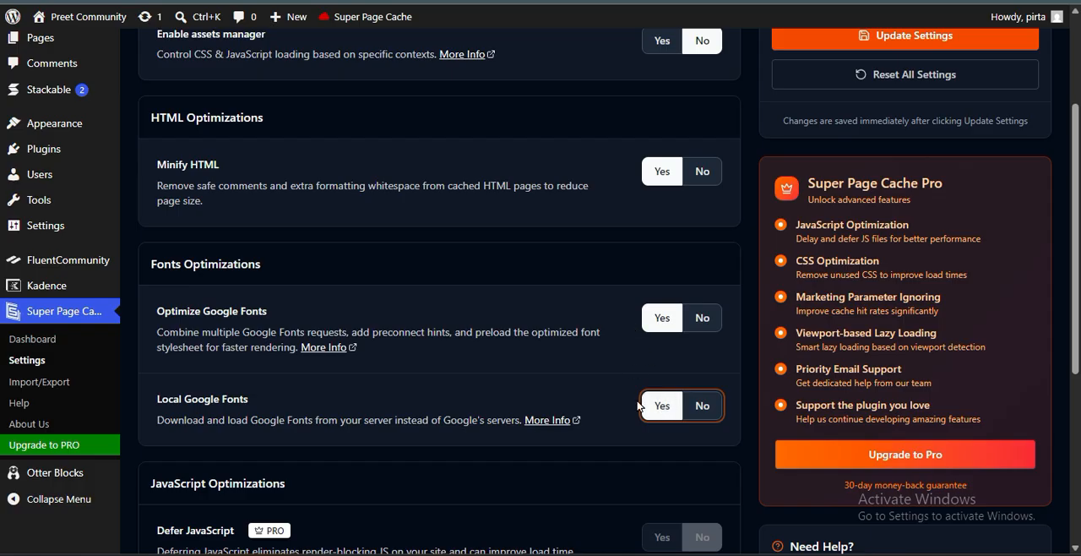
Enable Native Lazy Load for images, look over the Robin Image Optimizer offer and save the settings
{"action": "scroll", "coordinate": [639, 404], "scroll_direction": "up", "scroll_amount": 3}
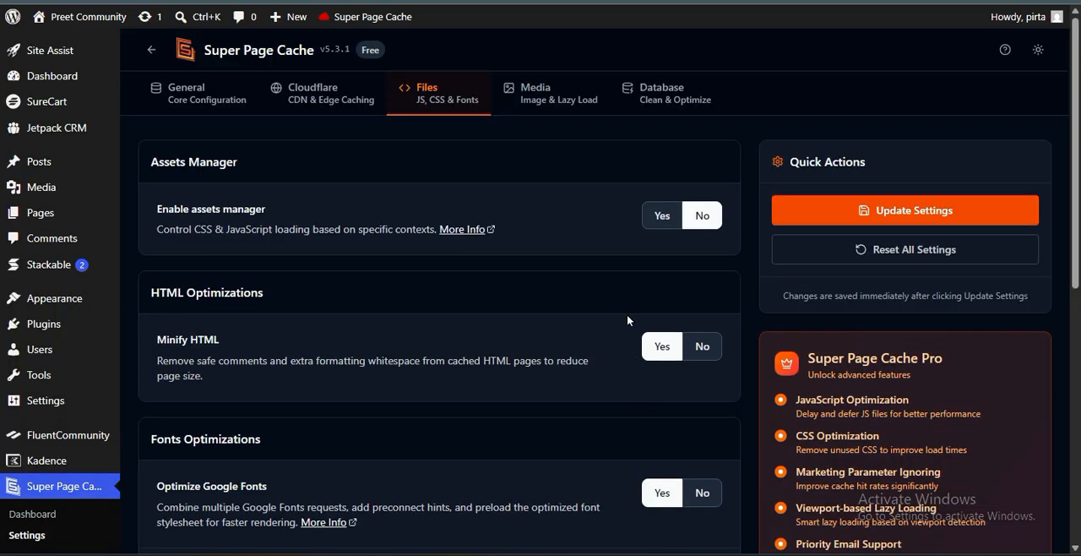
{"action": "left_click", "coordinate": [536, 93]}
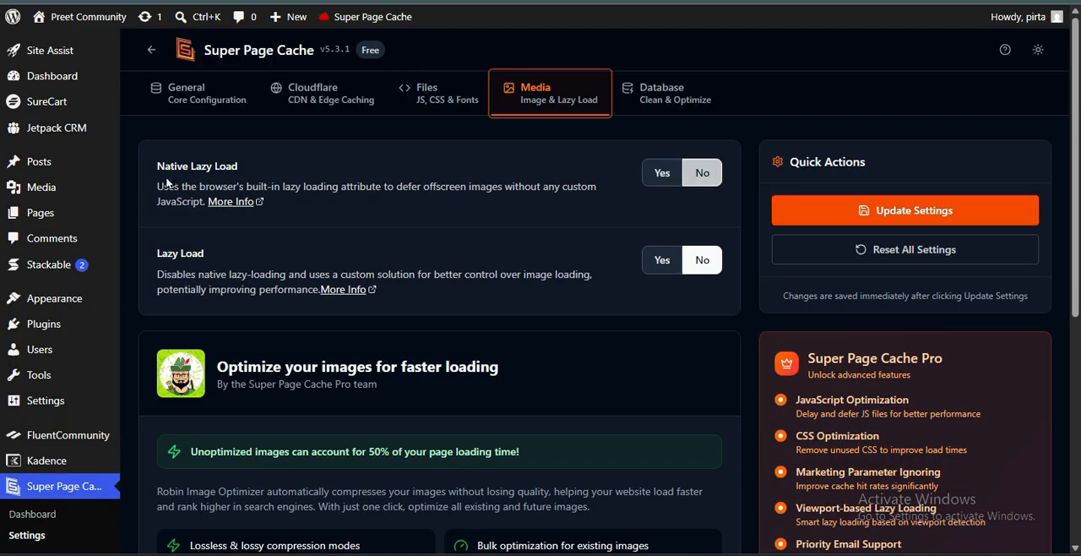
{"action": "left_click", "coordinate": [653, 191]}
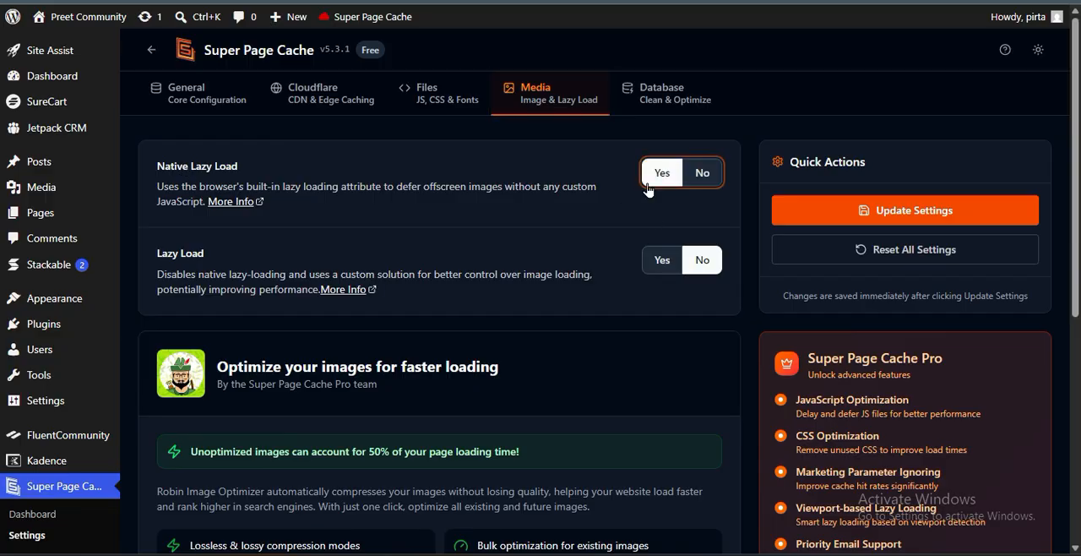
{"action": "scroll", "coordinate": [577, 342], "scroll_direction": "down", "scroll_amount": 2}
{"action": "scroll", "coordinate": [577, 346], "scroll_direction": "up", "scroll_amount": 2}
{"action": "scroll", "coordinate": [404, 397], "scroll_direction": "down", "scroll_amount": 4}
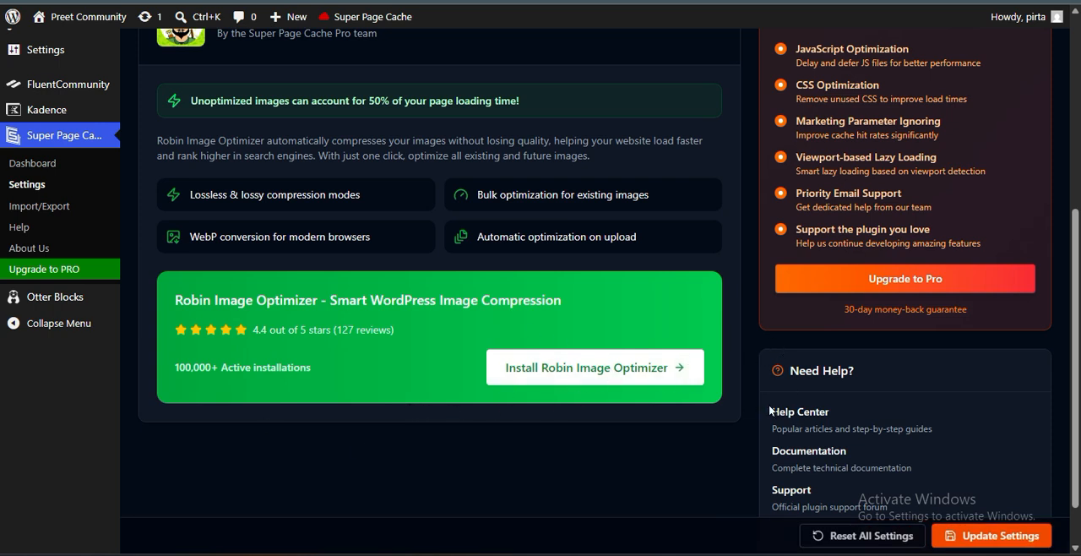
{"action": "scroll", "coordinate": [719, 406], "scroll_direction": "up", "scroll_amount": 4}
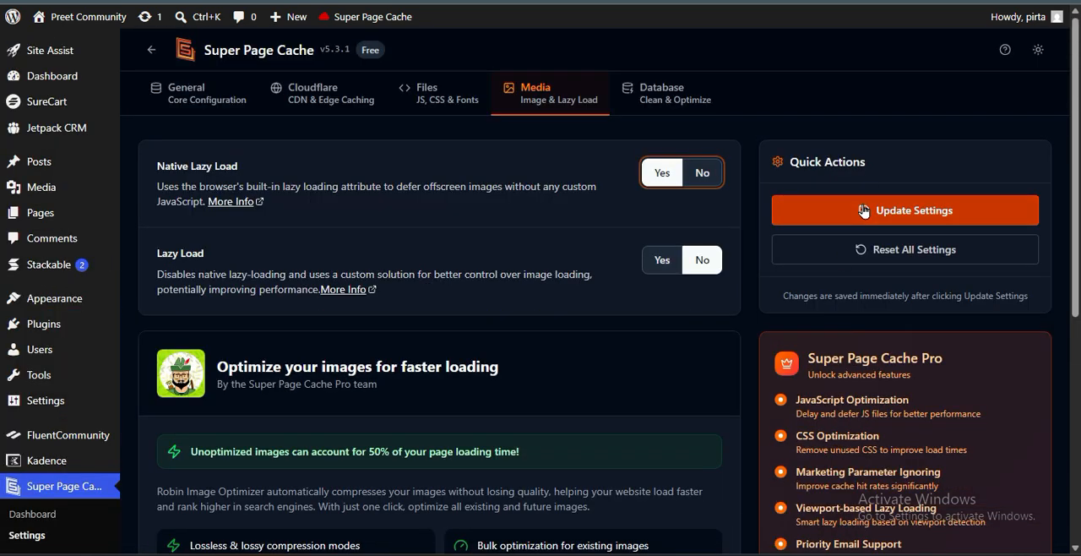
{"action": "left_click", "coordinate": [863, 211]}
Enable Database Optimization and review the Post Revisions Cleanup option
{"action": "left_click", "coordinate": [696, 109]}
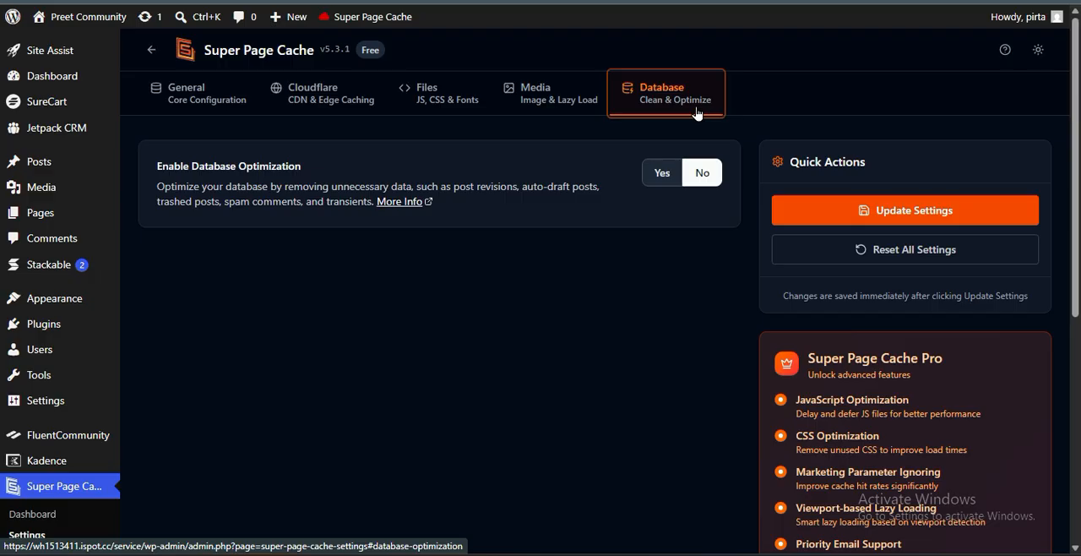
{"action": "left_click", "coordinate": [652, 171]}
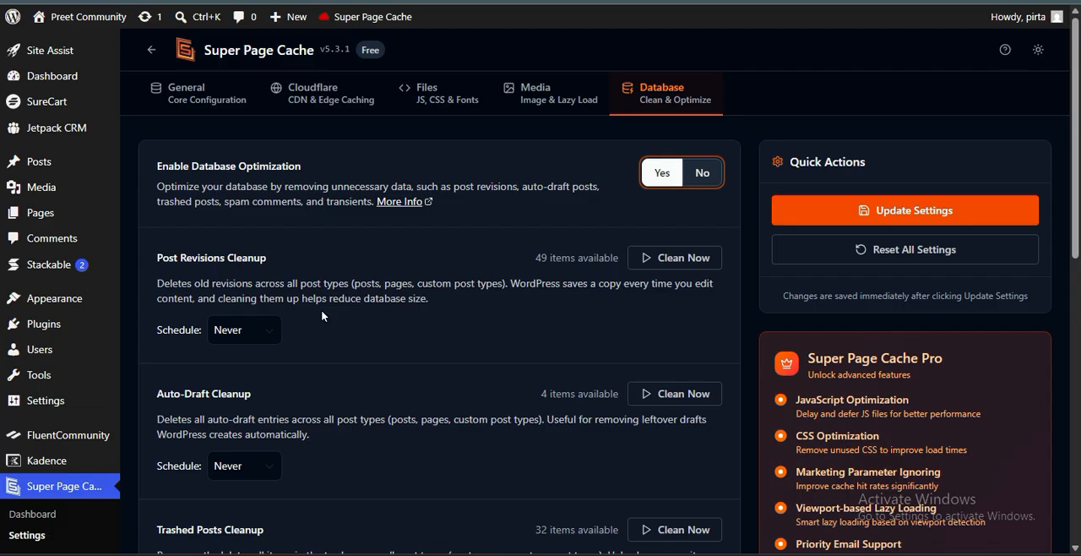
{"action": "left_click_drag", "start_coordinate": [154, 261], "coordinate": [291, 260]}
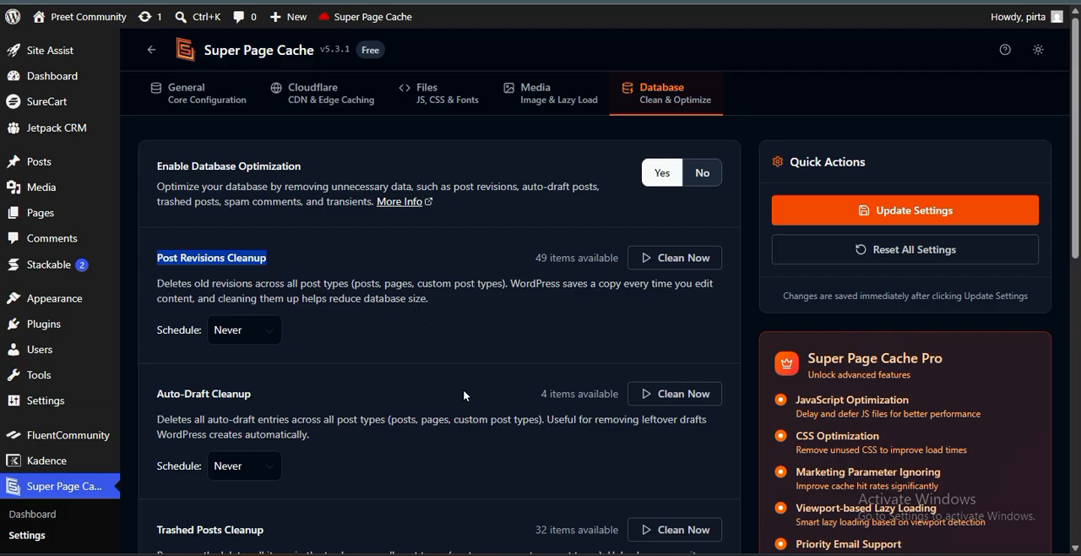
Review the available database cleanup options and run the Transients Data Cleanup
{"action": "scroll", "coordinate": [470, 396], "scroll_direction": "down", "scroll_amount": 2}
{"action": "left_click_drag", "start_coordinate": [526, 351], "coordinate": [621, 356]}
{"action": "left_click", "coordinate": [533, 355]}
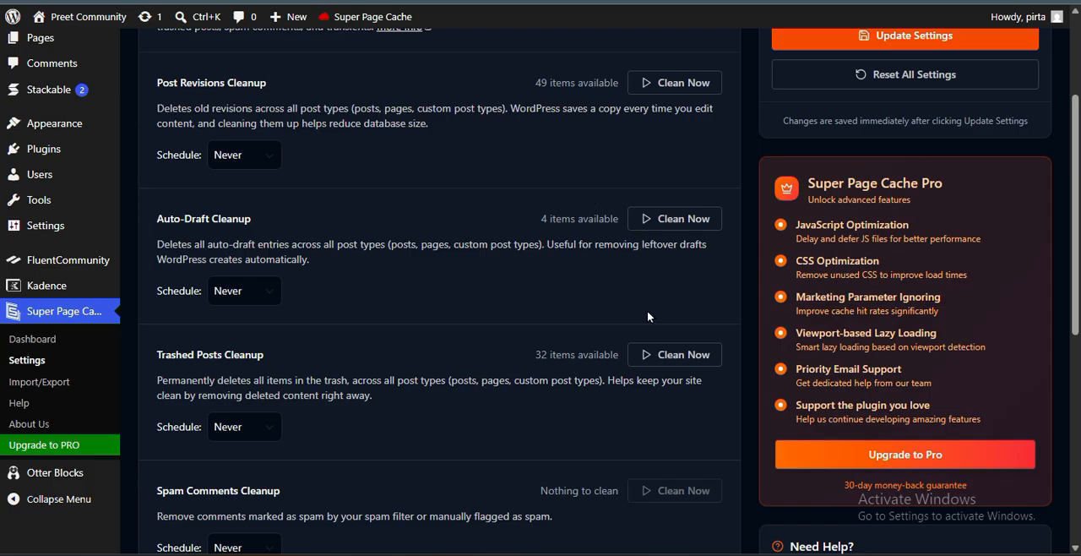
{"action": "scroll", "coordinate": [622, 469], "scroll_direction": "down", "scroll_amount": 4}
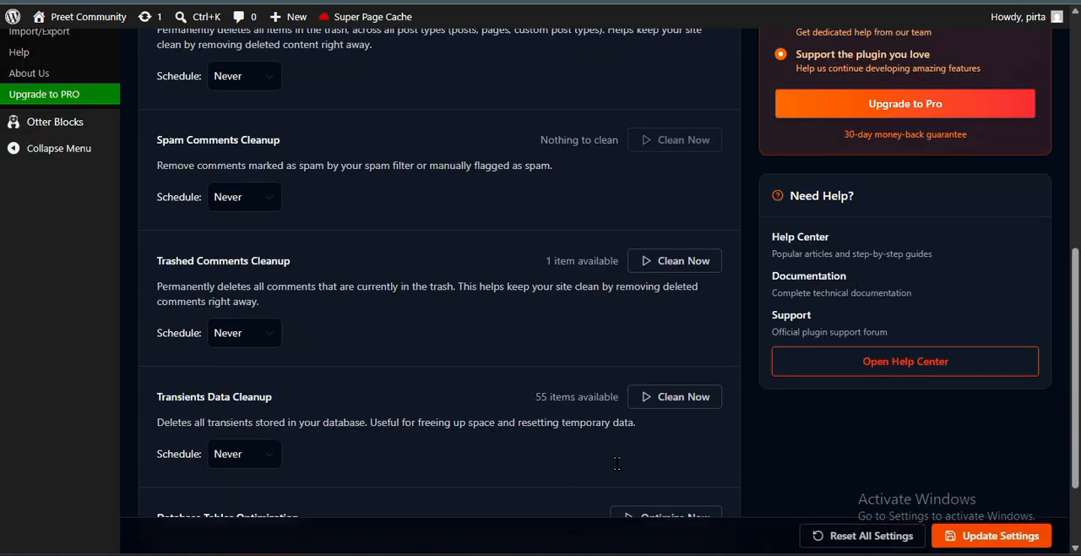
{"action": "scroll", "coordinate": [622, 469], "scroll_direction": "up", "scroll_amount": 6}
{"action": "scroll", "coordinate": [619, 471], "scroll_direction": "down", "scroll_amount": 4}
{"action": "scroll", "coordinate": [619, 470], "scroll_direction": "down", "scroll_amount": 4}
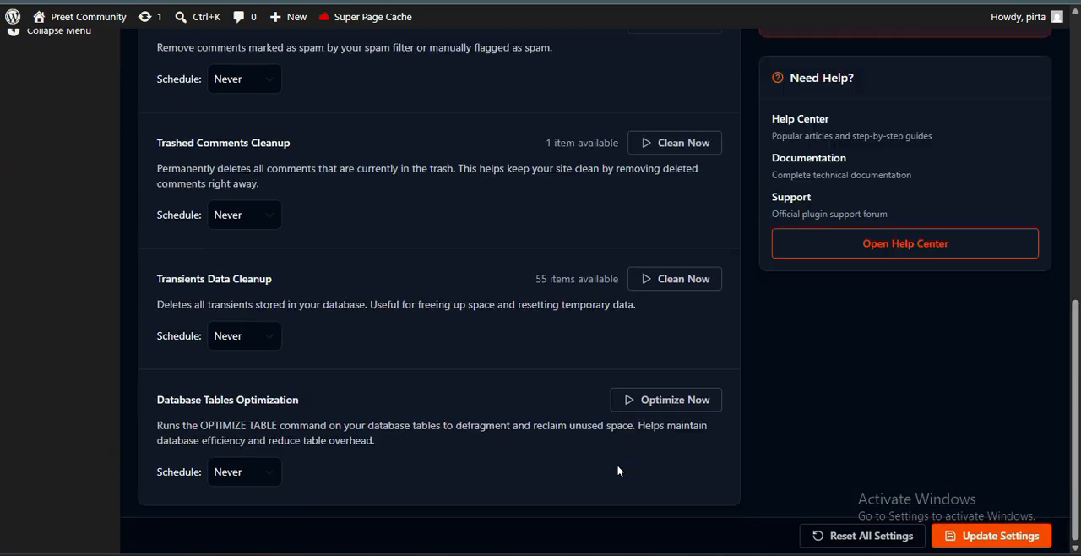
{"action": "left_click", "coordinate": [685, 278]}
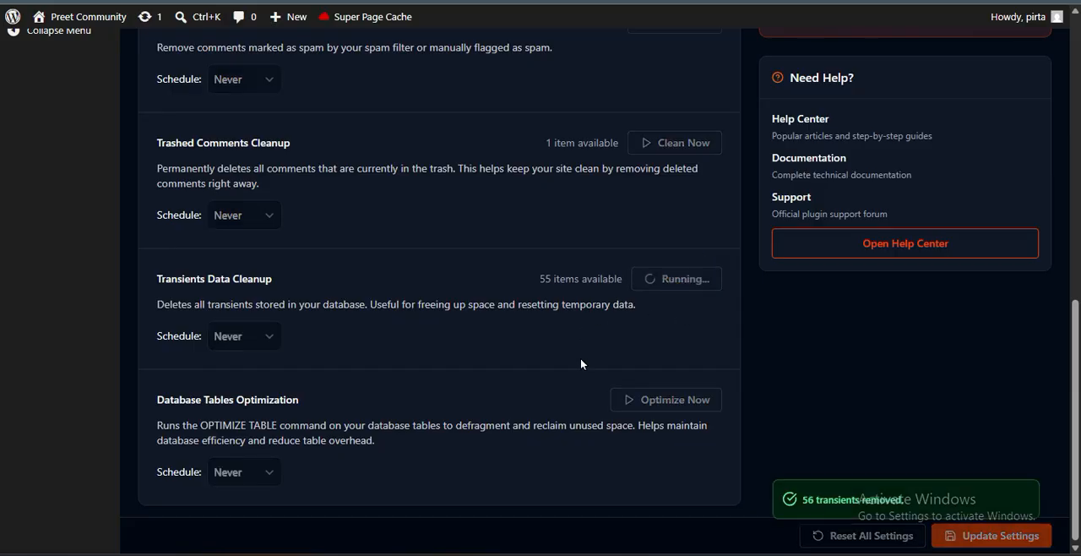
Run the Trashed Posts Cleanup and save the database settings
{"action": "scroll", "coordinate": [580, 357], "scroll_direction": "up", "scroll_amount": 4}
{"action": "left_click", "coordinate": [675, 236]}
{"action": "scroll", "coordinate": [669, 292], "scroll_direction": "up", "scroll_amount": 3}
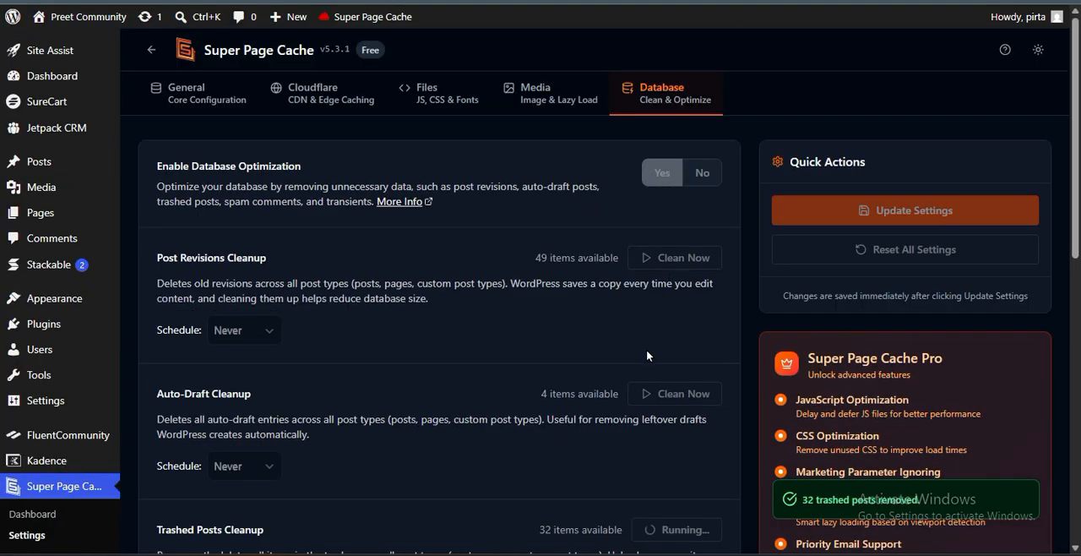
{"action": "left_click", "coordinate": [845, 221]}
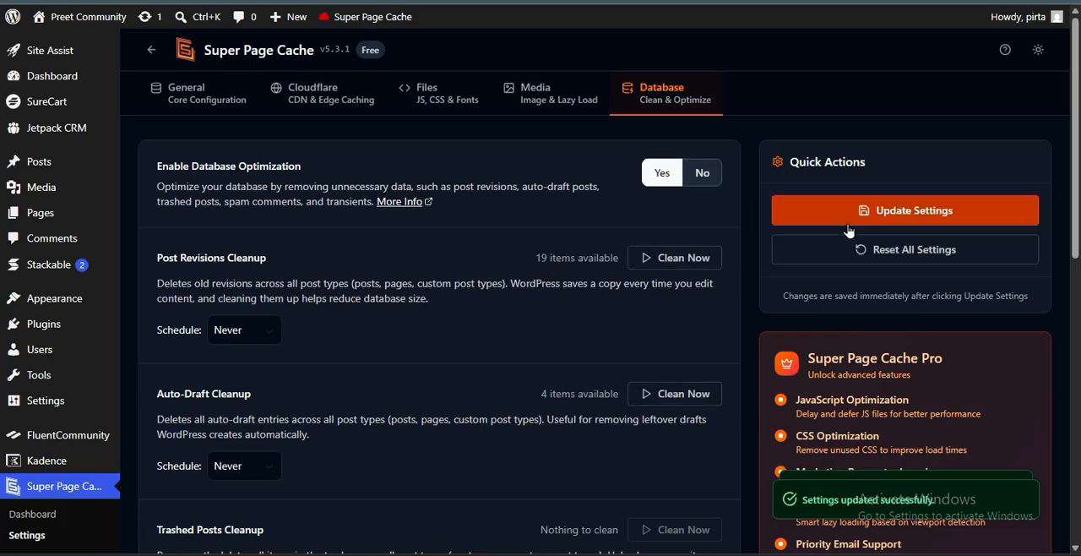
Open the site's front end in a new browser tab and visit the About us, Shop, Blog and Home pages
{"action": "right_click", "coordinate": [62, 40]}
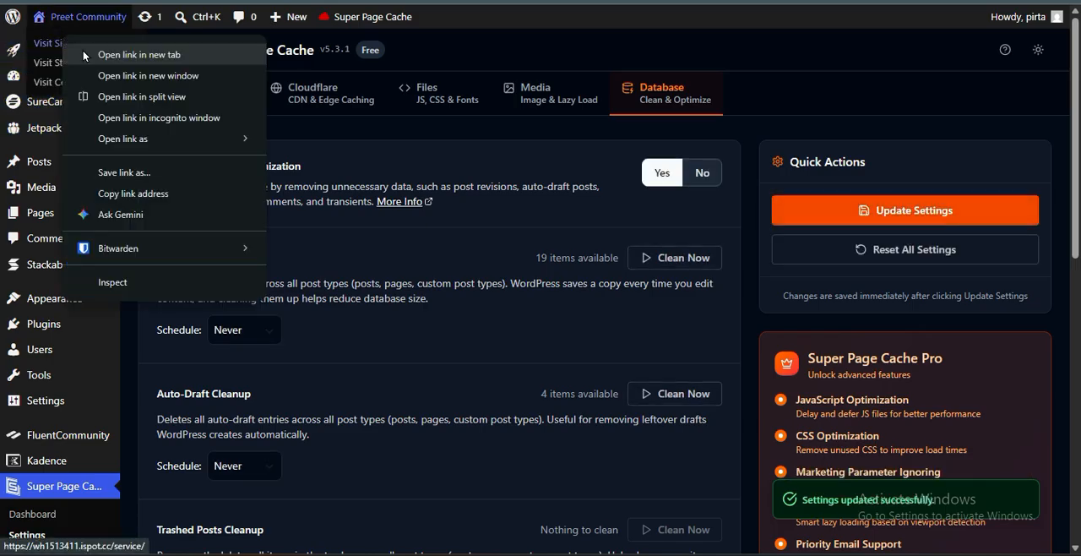
{"action": "left_click", "coordinate": [86, 55]}
{"action": "key", "text": "ctrl+Tab"}
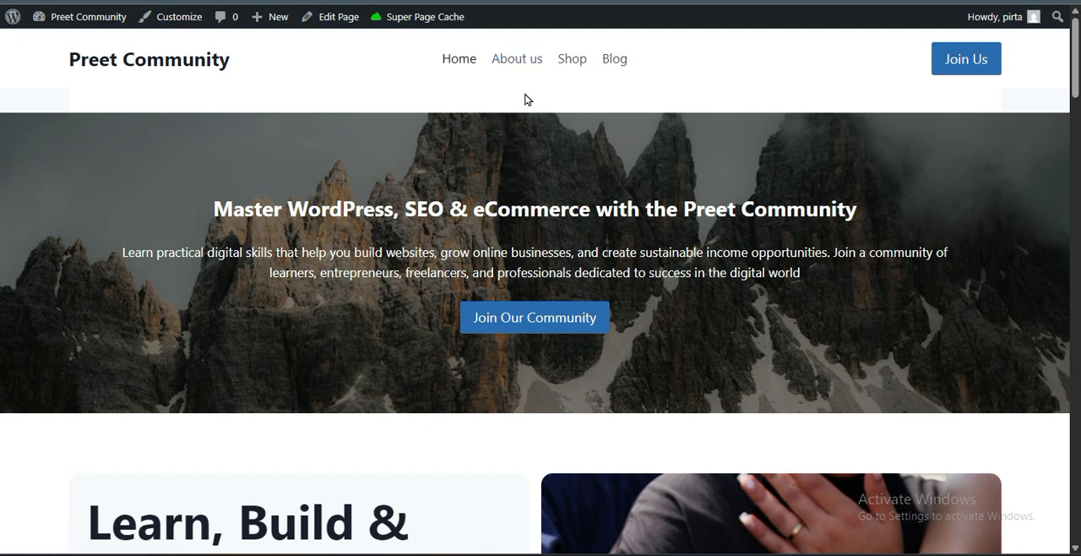
{"action": "left_click", "coordinate": [521, 68]}
{"action": "left_click", "coordinate": [576, 59]}
{"action": "left_click", "coordinate": [615, 59]}
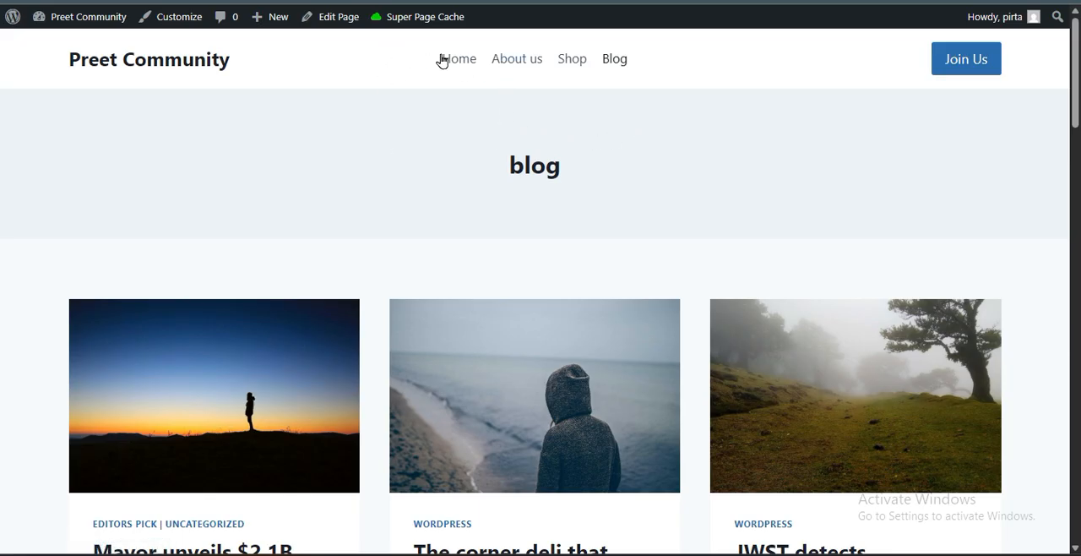
{"action": "left_click", "coordinate": [508, 55]}
{"action": "left_click", "coordinate": [460, 65]}
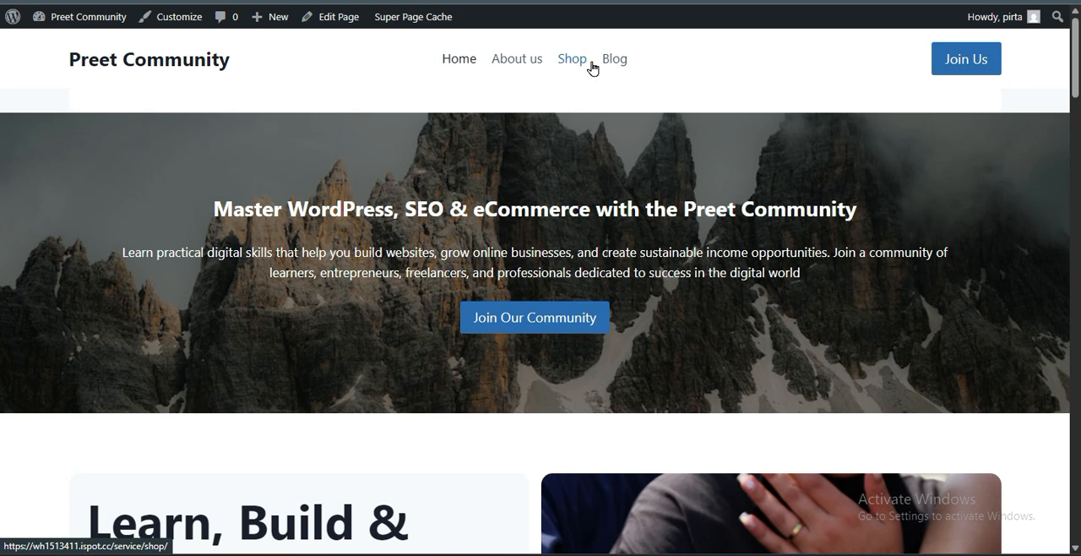
Revisit the Blog, Shop, About us and Home pages to check how quickly they load
{"action": "left_click", "coordinate": [618, 65]}
{"action": "left_click", "coordinate": [577, 65]}
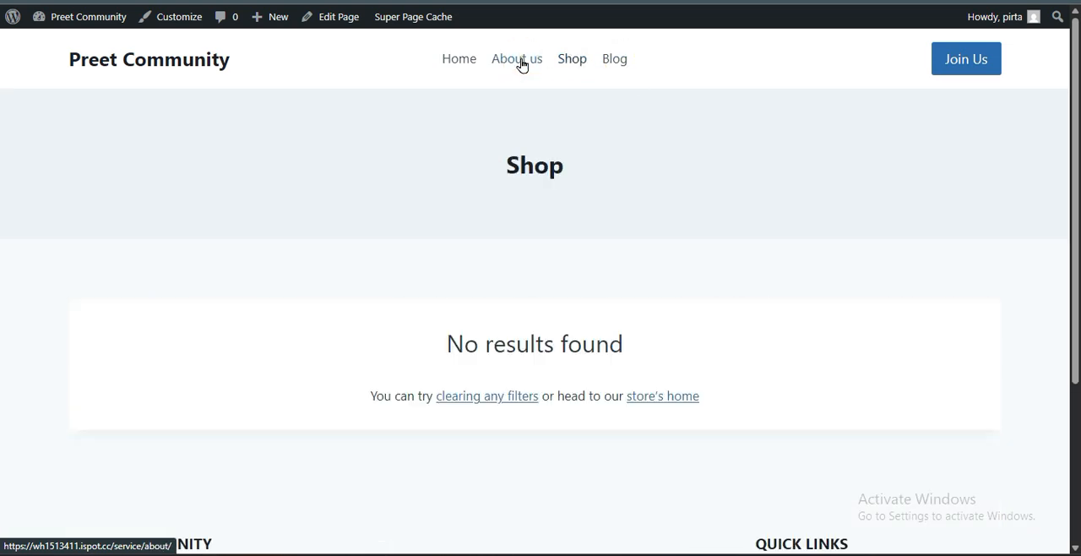
{"action": "left_click", "coordinate": [522, 65]}
{"action": "left_click", "coordinate": [605, 65]}
{"action": "left_click", "coordinate": [470, 65]}
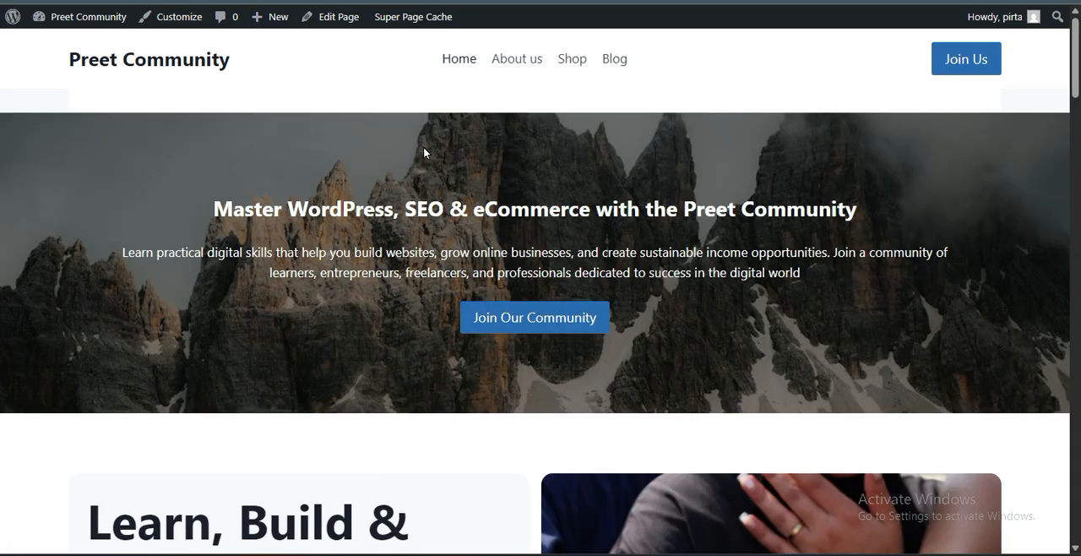
{"action": "scroll", "coordinate": [423, 152], "scroll_direction": "down", "scroll_amount": 4}
{"action": "scroll", "coordinate": [424, 169], "scroll_direction": "up", "scroll_amount": 5}
Test blog loading by opening the "Mayor unveils $2.1B plan" post, returning to Home and Blog, and opening it again
{"action": "left_click", "coordinate": [603, 65]}
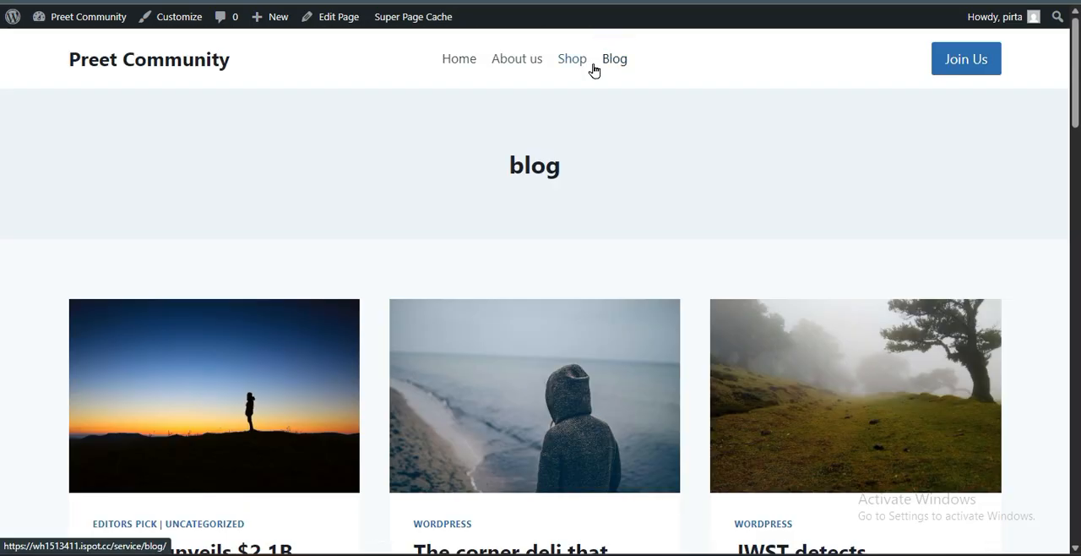
{"action": "scroll", "coordinate": [490, 246], "scroll_direction": "down", "scroll_amount": 2}
{"action": "left_click", "coordinate": [159, 272]}
{"action": "scroll", "coordinate": [92, 351], "scroll_direction": "down", "scroll_amount": 6}
{"action": "scroll", "coordinate": [91, 350], "scroll_direction": "up", "scroll_amount": 7}
{"action": "left_click", "coordinate": [440, 68]}
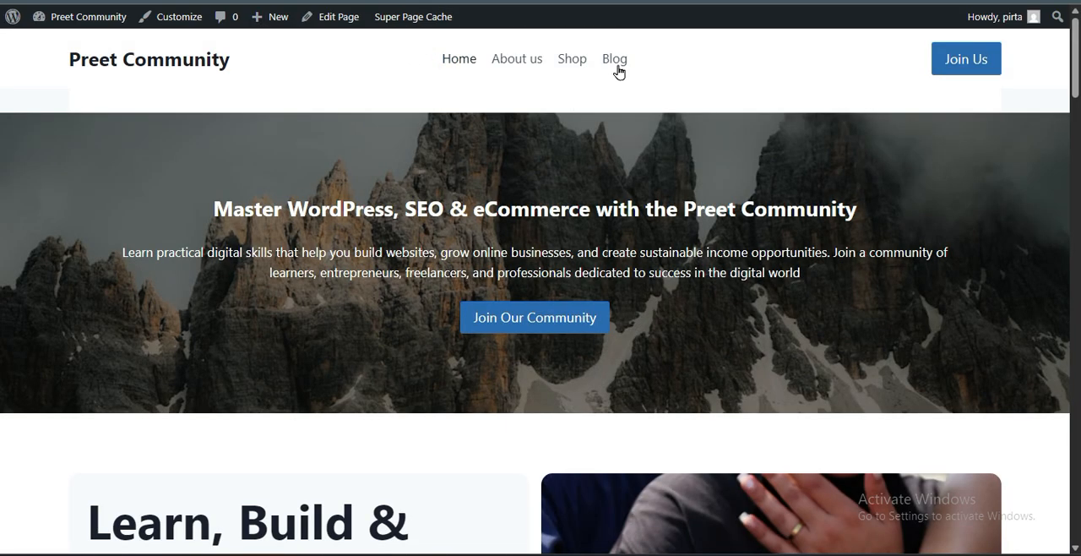
{"action": "left_click", "coordinate": [616, 63]}
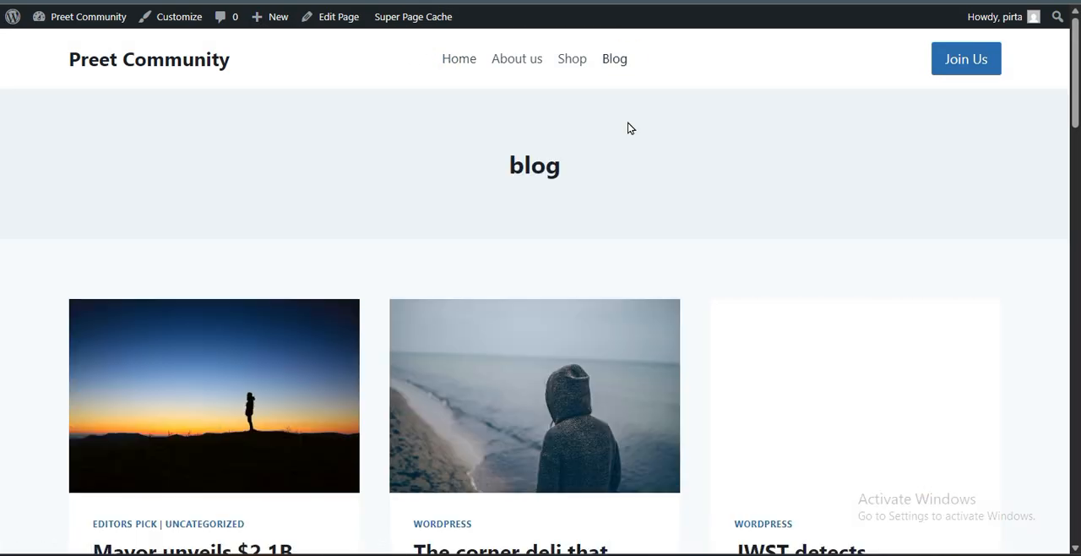
{"action": "scroll", "coordinate": [363, 138], "scroll_direction": "down", "scroll_amount": 2}
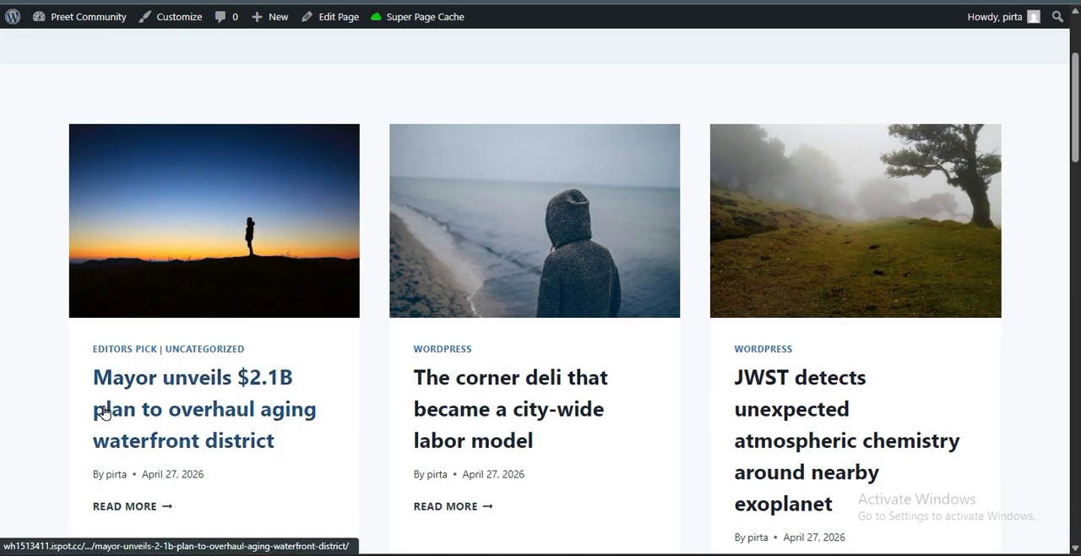
{"action": "left_click", "coordinate": [135, 409]}
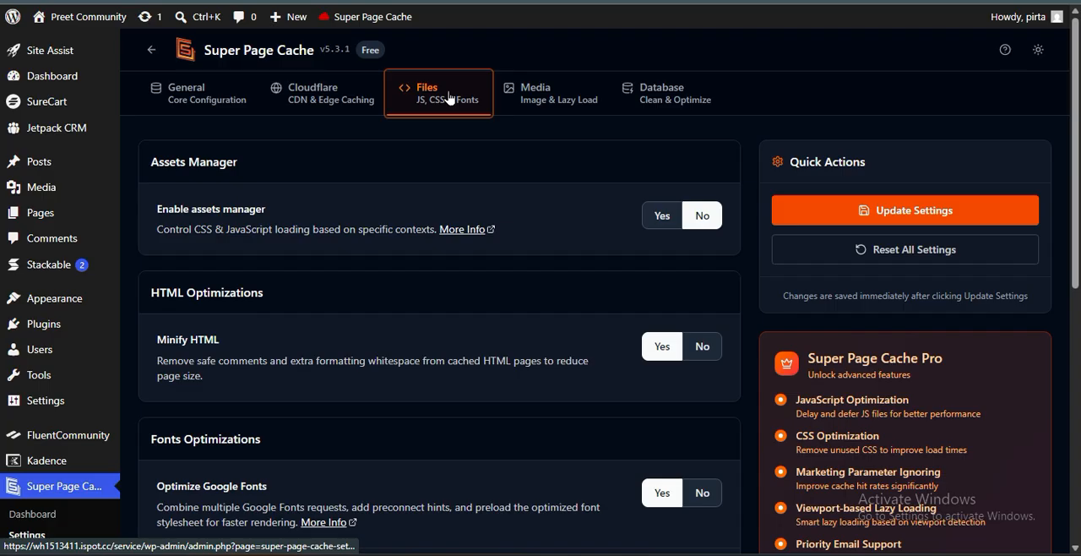
Enable the assets manager in the Super Page Cache file settings, save, and open the asset management view
{"action": "left_click", "coordinate": [650, 222]}
{"action": "left_click", "coordinate": [825, 223]}
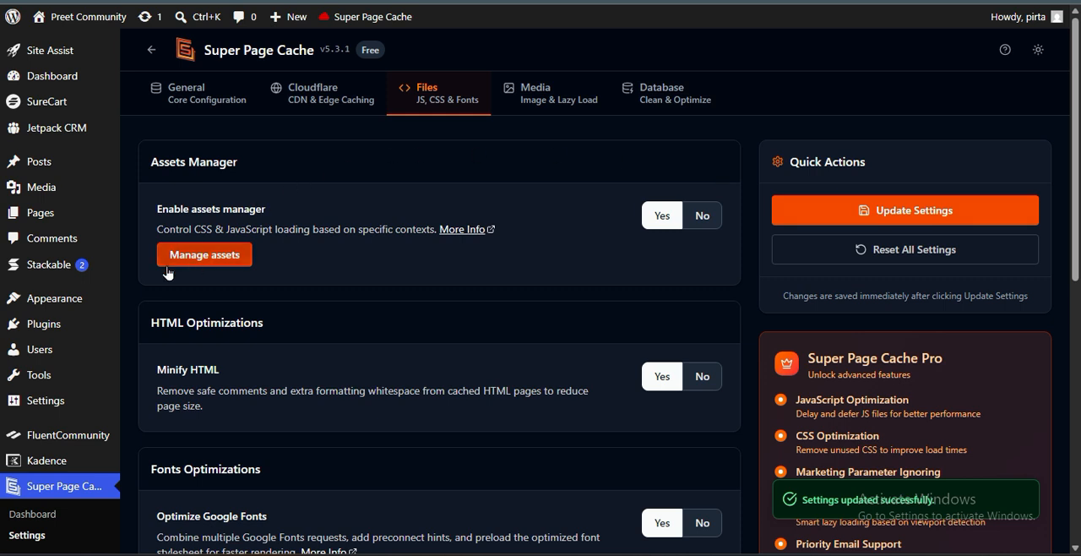
{"action": "left_click", "coordinate": [200, 256]}
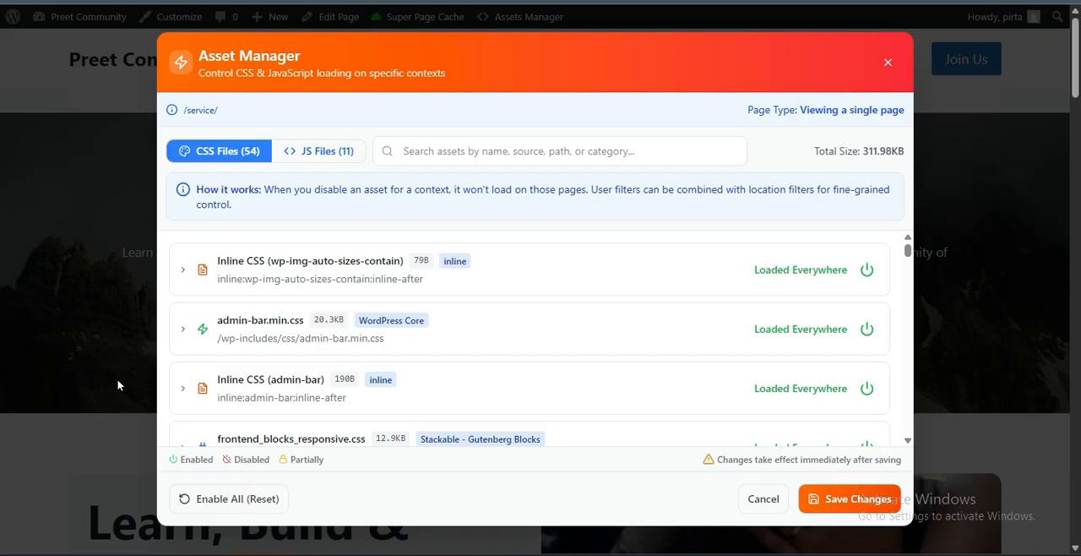
Examine the Asset Manager's CSS files list and the total CSS size for the home page
{"action": "scroll", "coordinate": [115, 364], "scroll_direction": "down", "scroll_amount": 2}
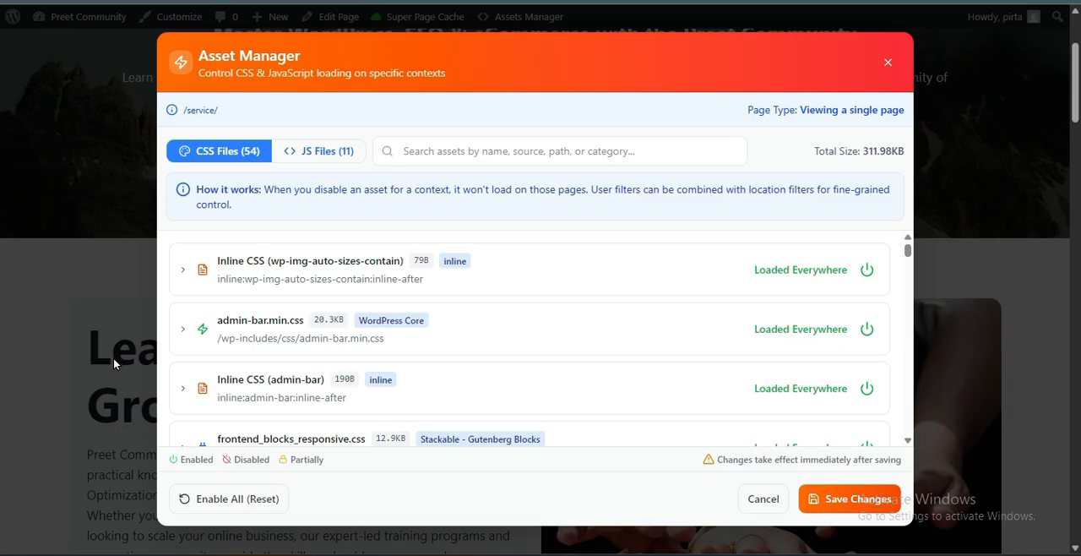
{"action": "scroll", "coordinate": [114, 363], "scroll_direction": "down", "scroll_amount": 8}
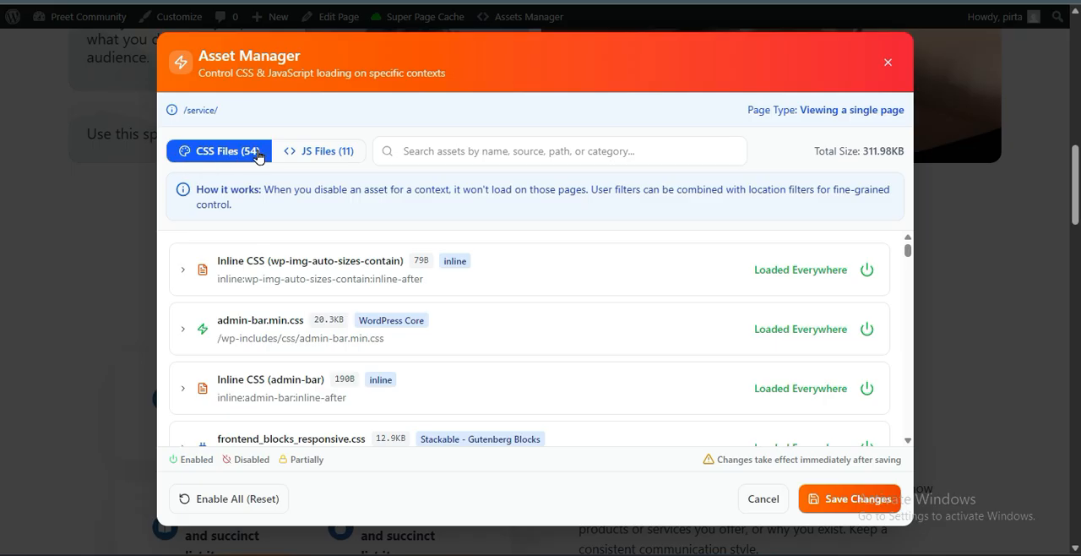
{"action": "left_click_drag", "start_coordinate": [816, 153], "coordinate": [902, 147]}
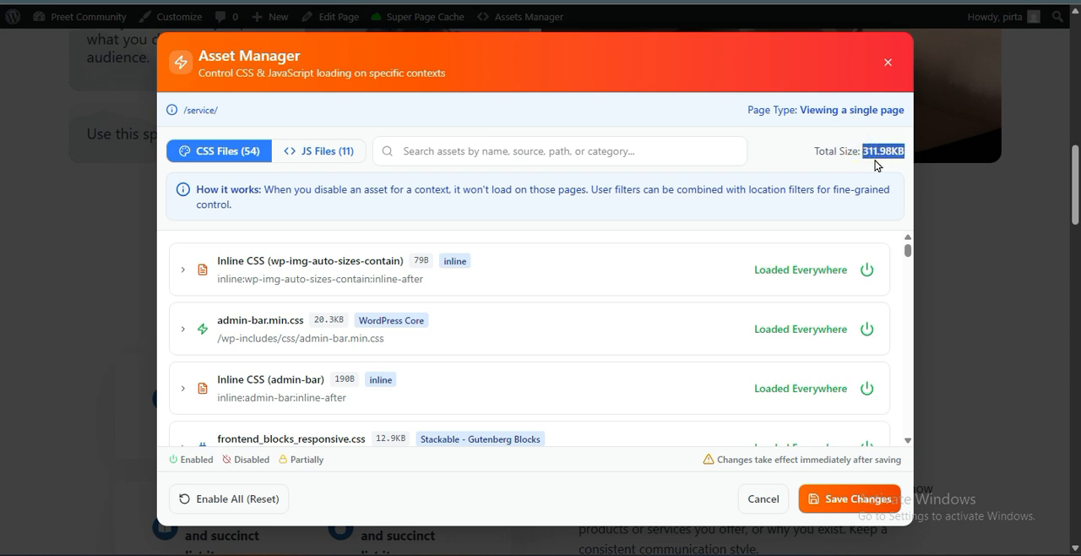
{"action": "left_click", "coordinate": [864, 153]}
{"action": "scroll", "coordinate": [266, 348], "scroll_direction": "down", "scroll_amount": 3}
{"action": "scroll", "coordinate": [266, 349], "scroll_direction": "up", "scroll_amount": 3}
{"action": "scroll", "coordinate": [267, 348], "scroll_direction": "down", "scroll_amount": 3}
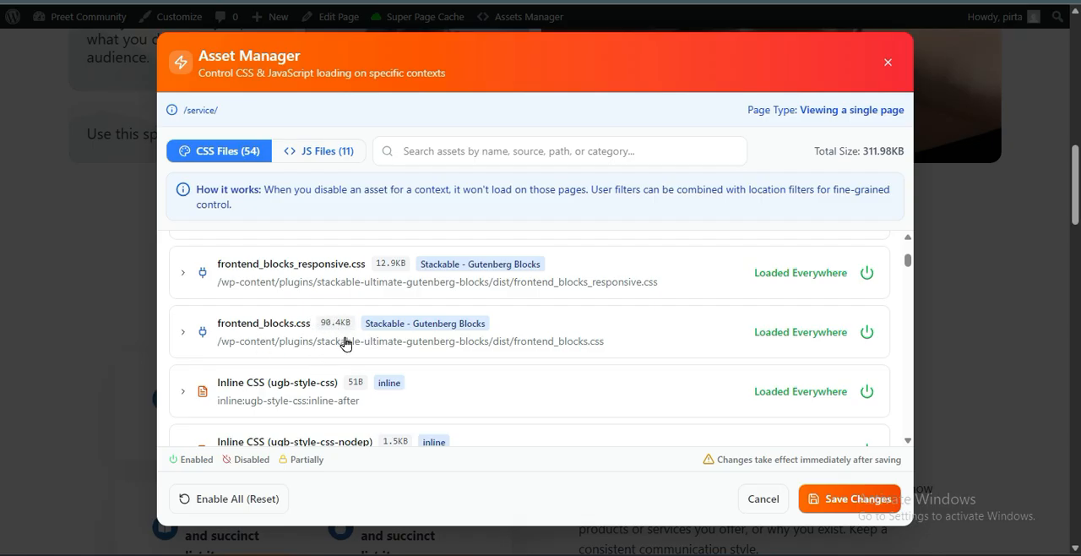
Expand frontend_blocks.css from Stackable and examine its Location Rules and User State Filters
{"action": "right_click", "coordinate": [207, 323]}
{"action": "left_click", "coordinate": [510, 340]}
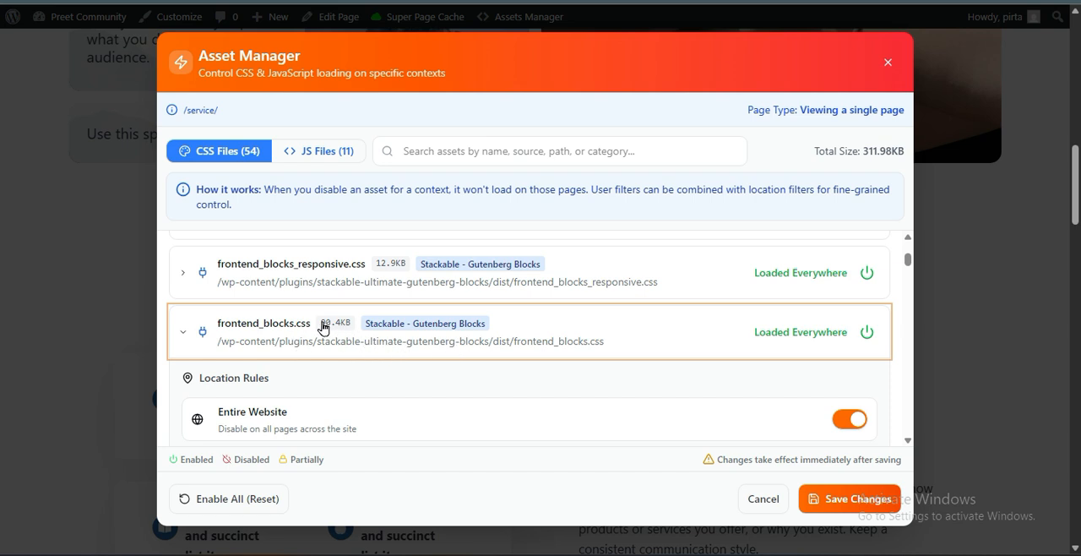
{"action": "left_click", "coordinate": [847, 332]}
{"action": "left_click", "coordinate": [848, 331]}
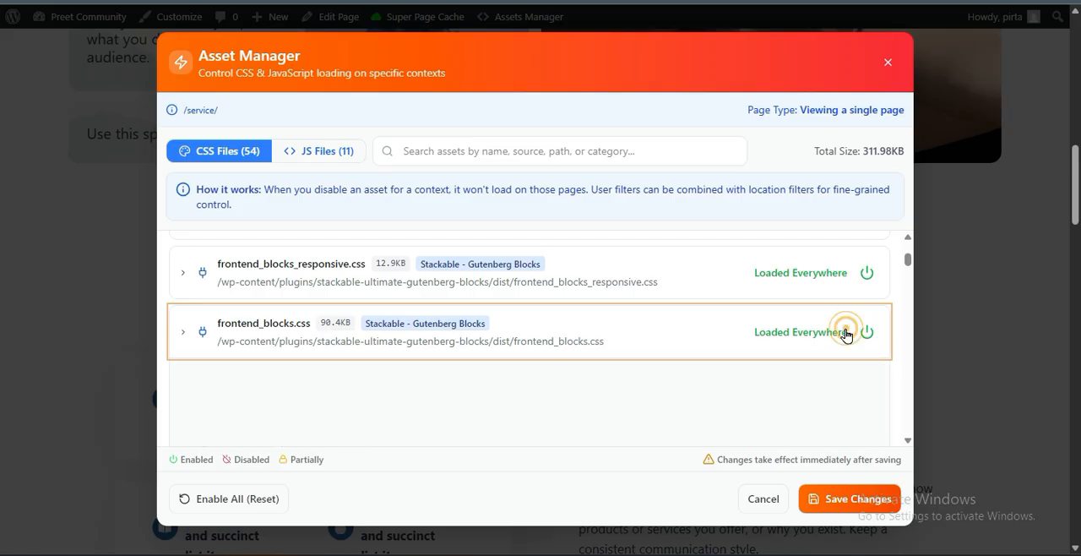
{"action": "scroll", "coordinate": [449, 361], "scroll_direction": "down", "scroll_amount": 2}
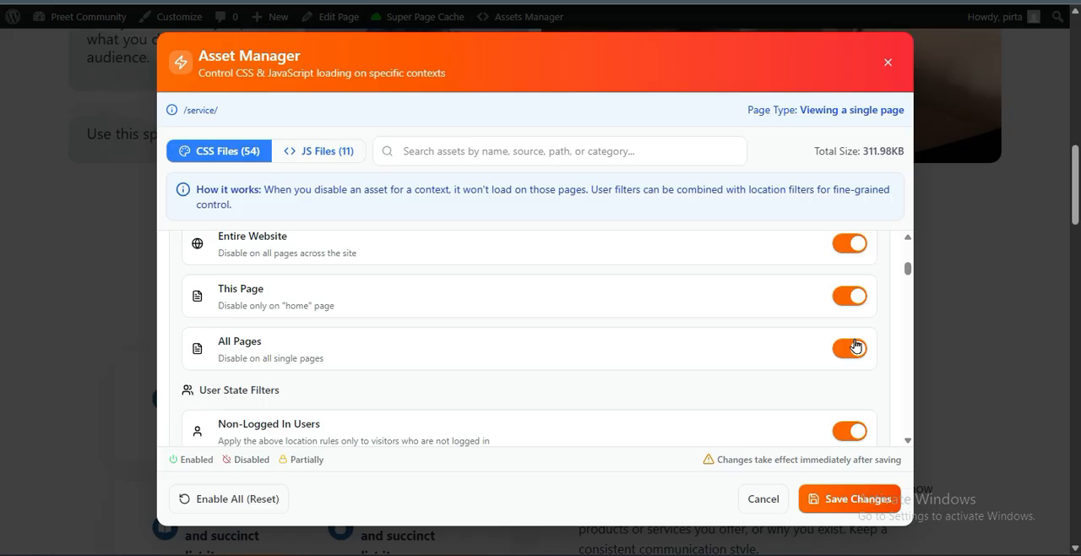
{"action": "scroll", "coordinate": [473, 341], "scroll_direction": "up", "scroll_amount": 2}
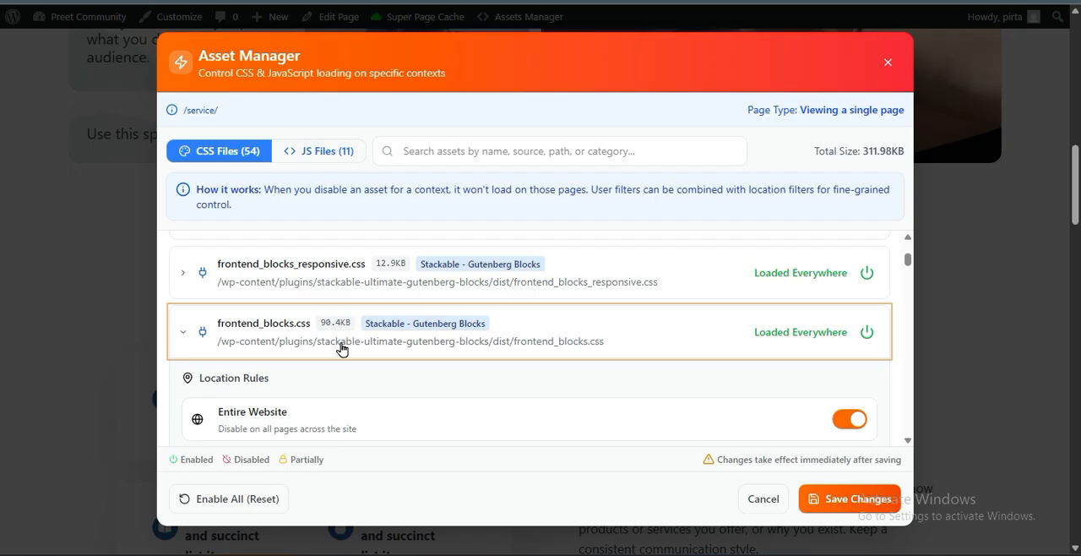
{"action": "scroll", "coordinate": [341, 349], "scroll_direction": "down", "scroll_amount": 2}
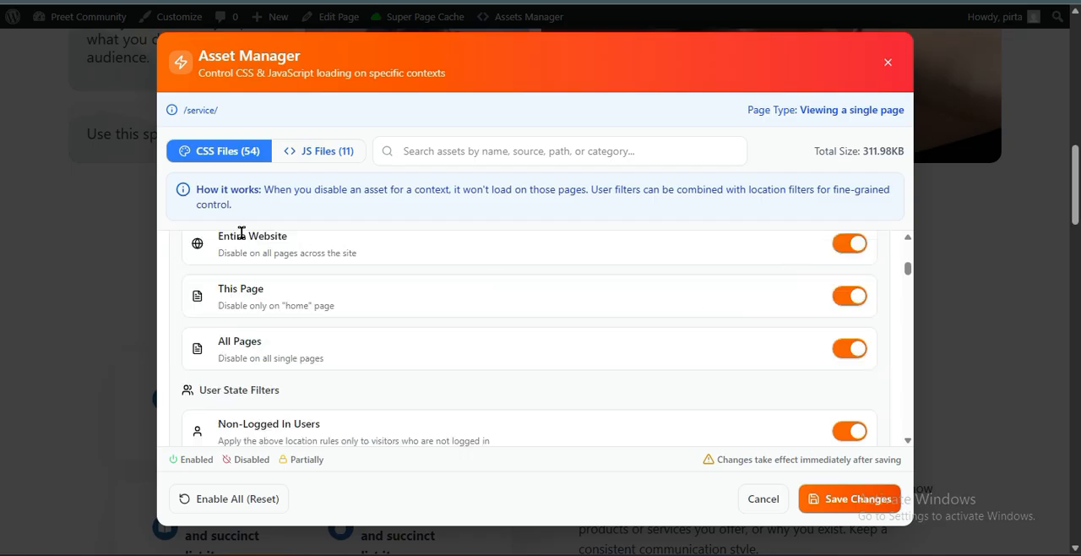
{"action": "scroll", "coordinate": [637, 381], "scroll_direction": "down", "scroll_amount": 2}
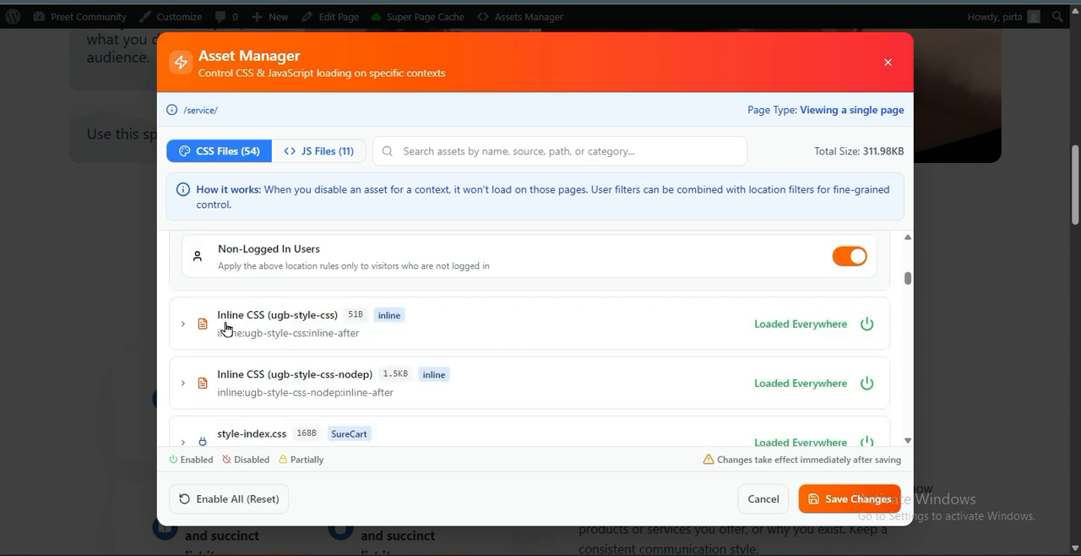
Look through the remaining CSS files from SureCart and WordPress Core in the asset list
{"action": "scroll", "coordinate": [480, 351], "scroll_direction": "down", "scroll_amount": 2}
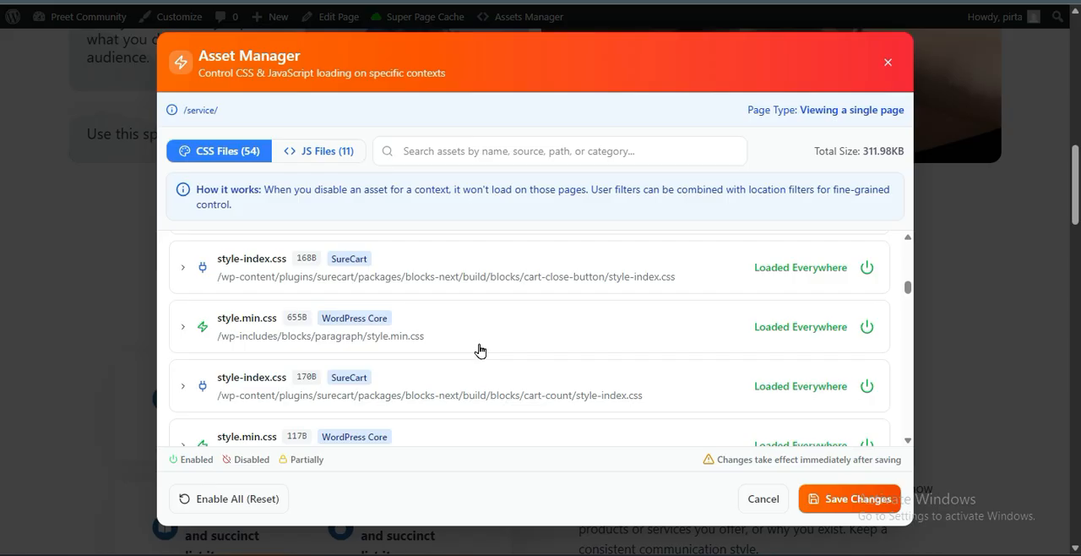
{"action": "scroll", "coordinate": [480, 349], "scroll_direction": "down", "scroll_amount": 2}
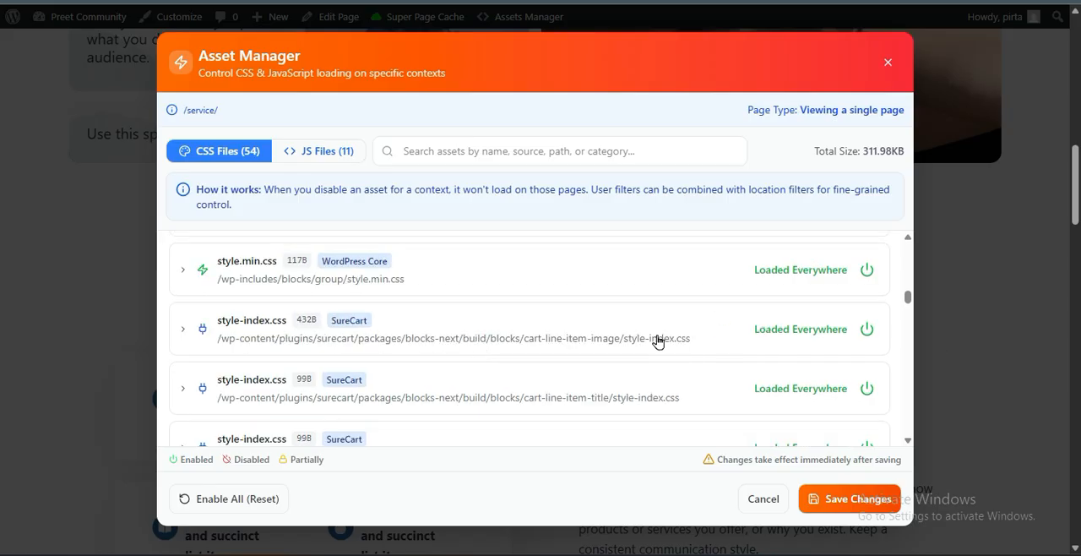
{"action": "scroll", "coordinate": [327, 370], "scroll_direction": "down", "scroll_amount": 2}
{"action": "scroll", "coordinate": [330, 376], "scroll_direction": "down", "scroll_amount": 5}
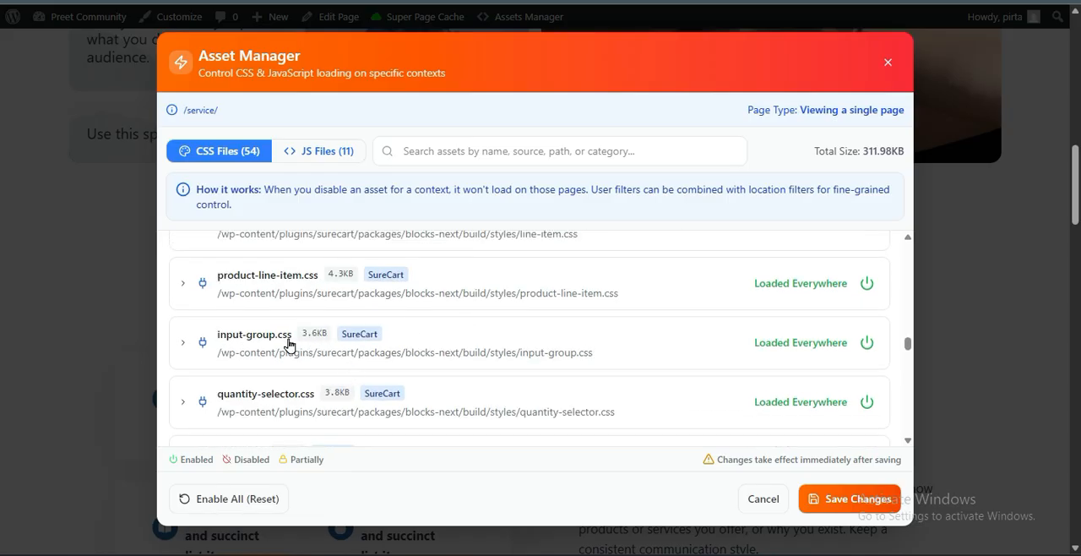
{"action": "scroll", "coordinate": [363, 364], "scroll_direction": "down", "scroll_amount": 3}
{"action": "scroll", "coordinate": [374, 369], "scroll_direction": "down", "scroll_amount": 5}
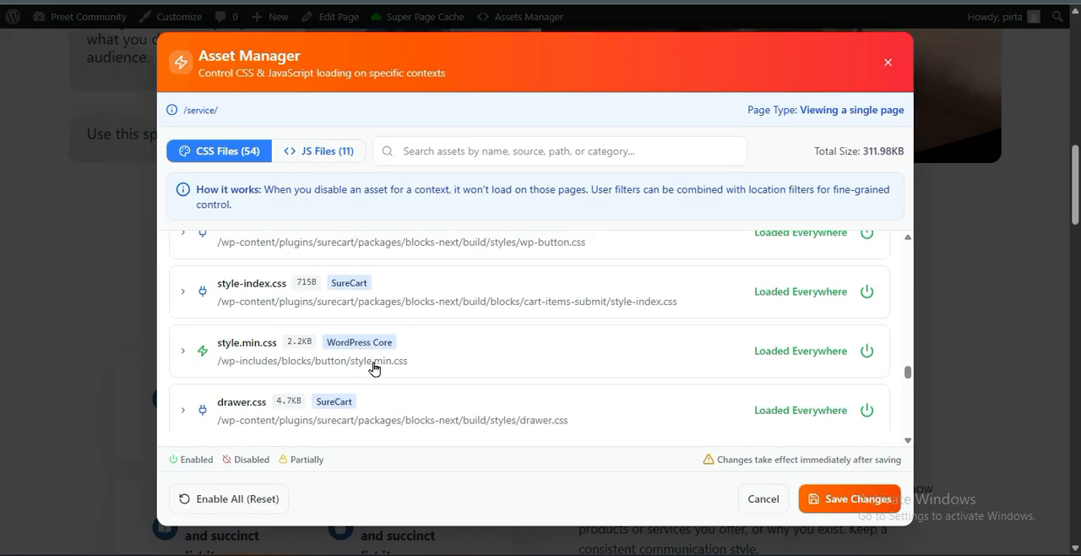
Switch the Asset Manager to the JS files and look through the scripts and their sources
{"action": "left_click", "coordinate": [317, 150]}
{"action": "scroll", "coordinate": [321, 312], "scroll_direction": "up", "scroll_amount": 5}
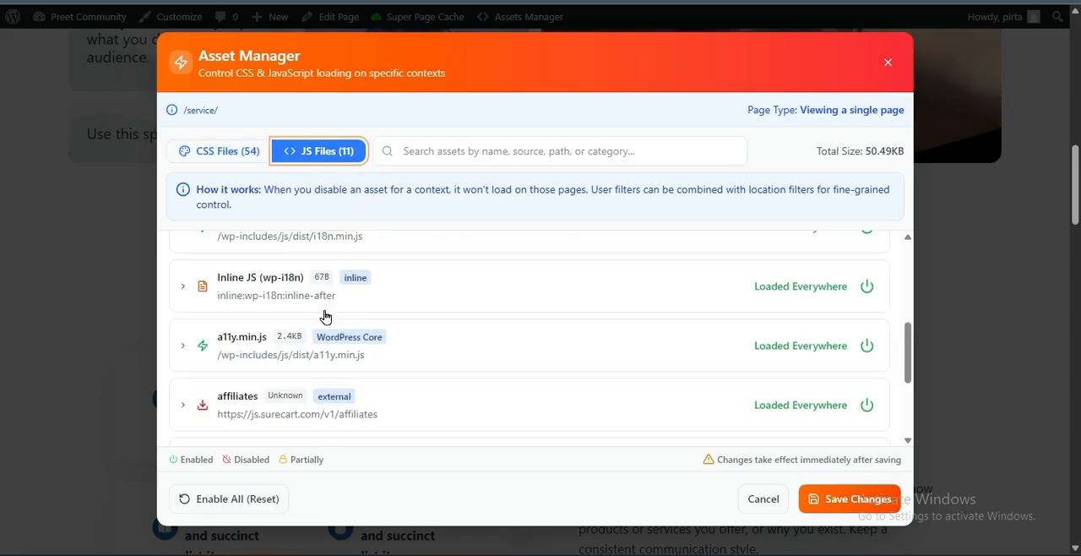
{"action": "scroll", "coordinate": [325, 315], "scroll_direction": "down", "scroll_amount": 5}
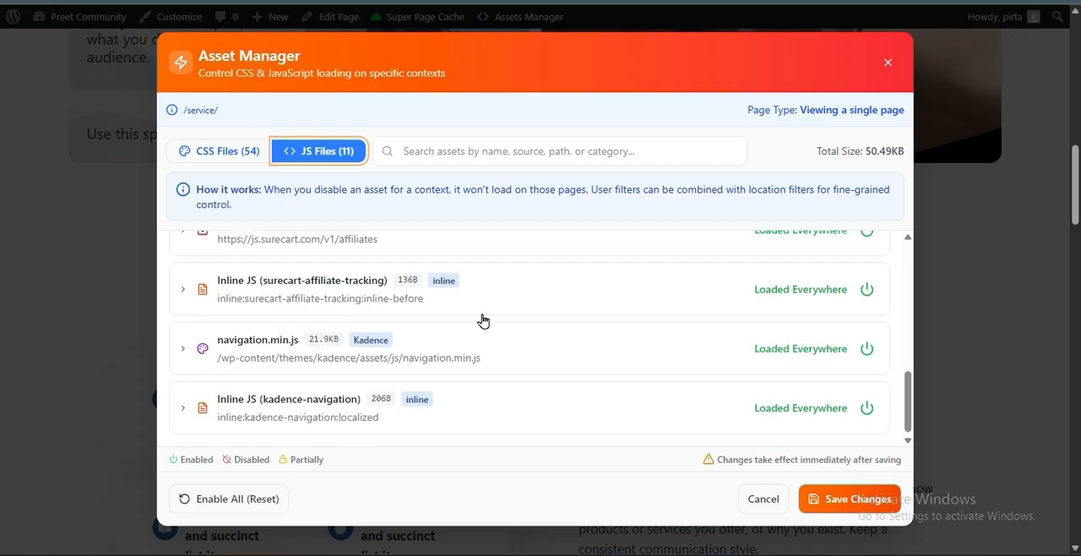
Search the Asset Manager's JS files for "sure"
{"action": "scroll", "coordinate": [482, 320], "scroll_direction": "up", "scroll_amount": 10}
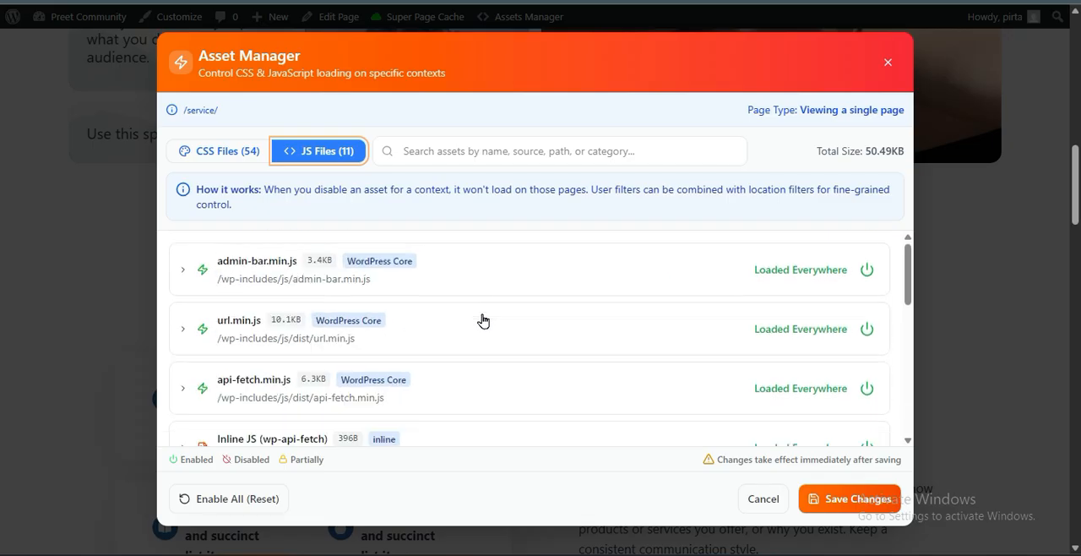
{"action": "scroll", "coordinate": [482, 321], "scroll_direction": "up", "scroll_amount": 4}
{"action": "scroll", "coordinate": [443, 342], "scroll_direction": "down", "scroll_amount": 12}
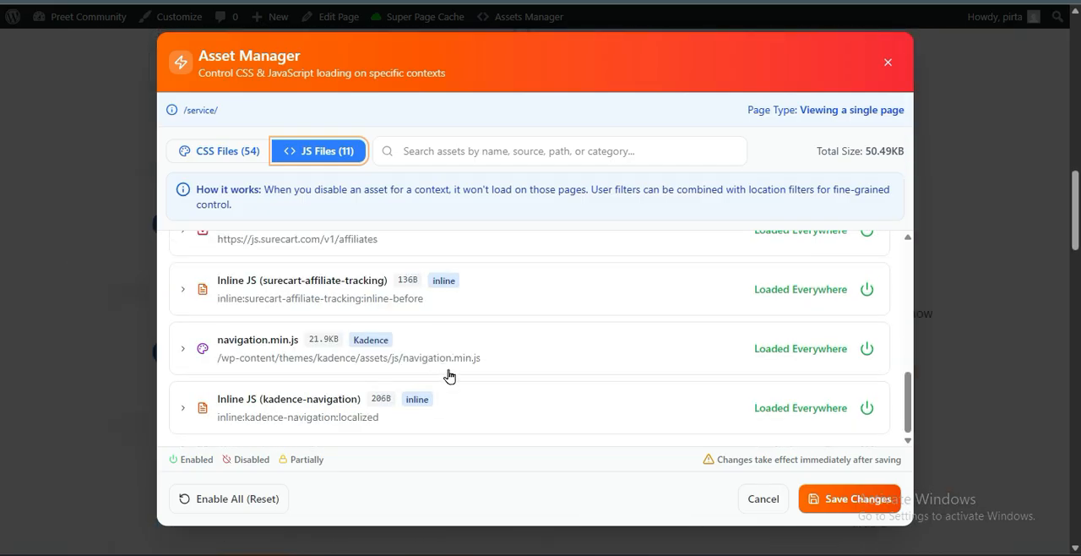
{"action": "scroll", "coordinate": [451, 376], "scroll_direction": "up", "scroll_amount": 12}
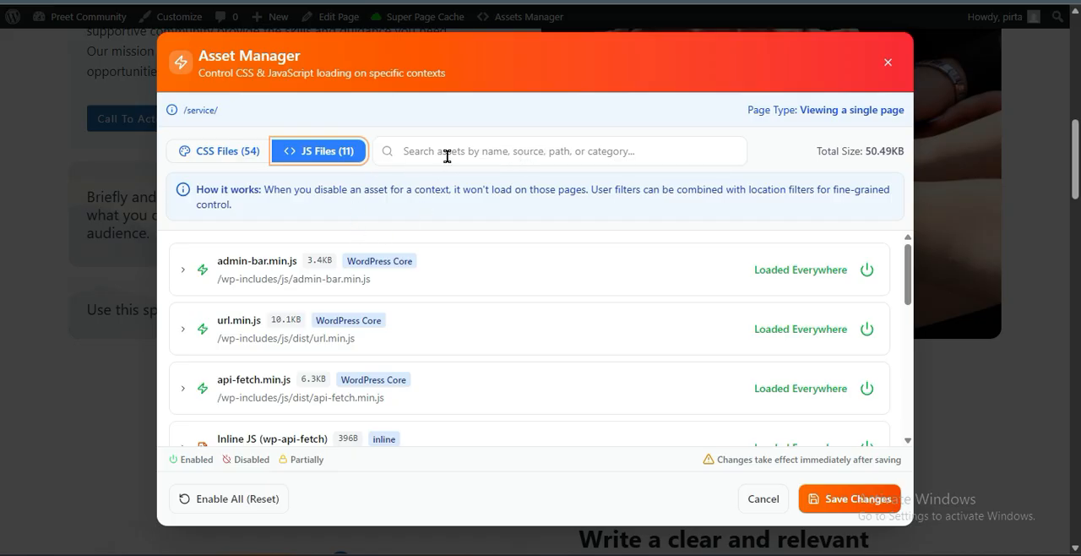
{"action": "left_click", "coordinate": [478, 151]}
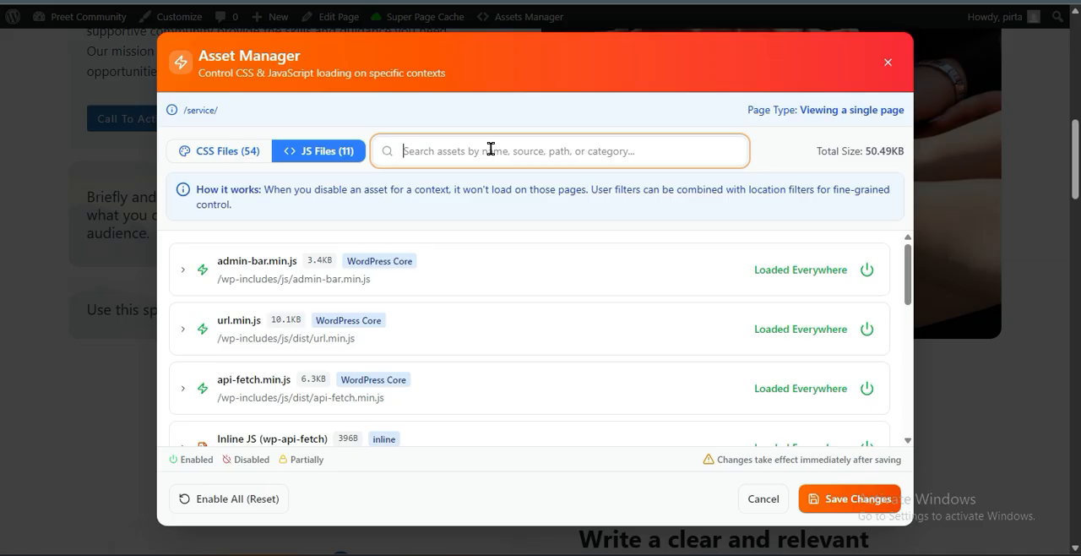
{"action": "type", "text": "sure"}
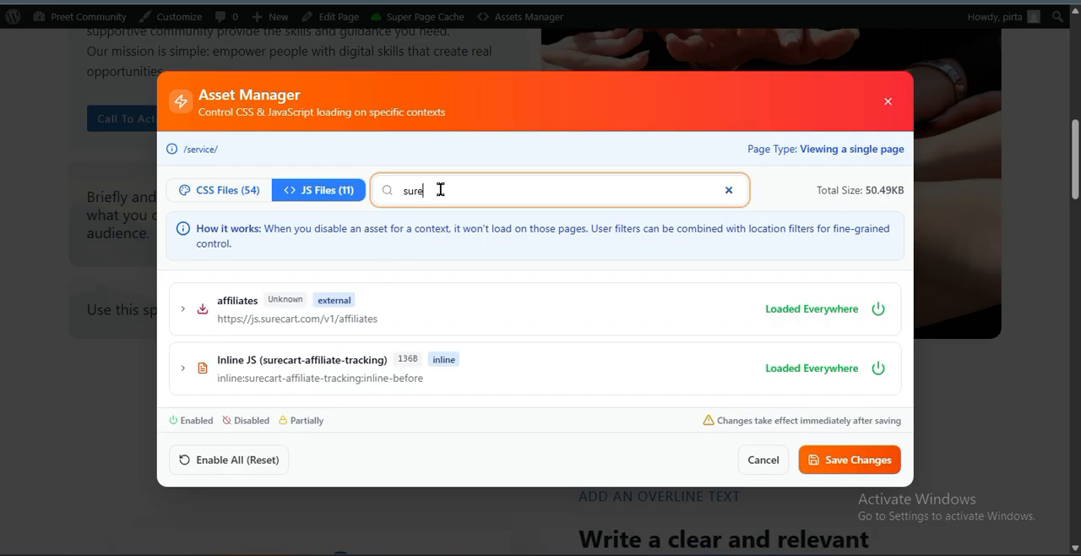
Expand the external affiliates script from SureCart and examine its Location Rules and User State Filters
{"action": "left_click", "coordinate": [183, 309]}
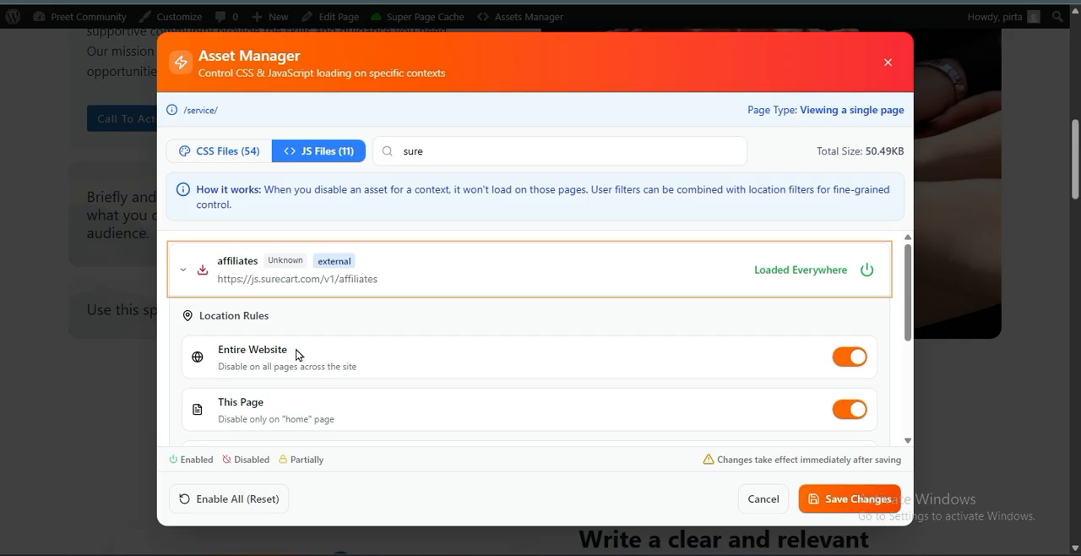
{"action": "scroll", "coordinate": [296, 355], "scroll_direction": "down", "scroll_amount": 2}
{"action": "scroll", "coordinate": [297, 354], "scroll_direction": "up", "scroll_amount": 2}
{"action": "scroll", "coordinate": [363, 342], "scroll_direction": "down", "scroll_amount": 2}
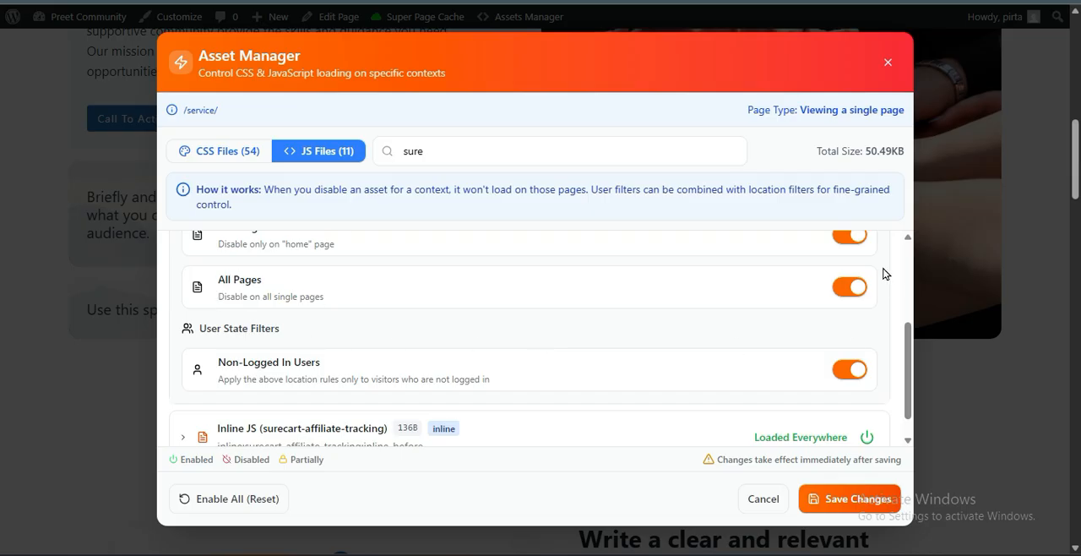
{"action": "scroll", "coordinate": [838, 349], "scroll_direction": "up", "scroll_amount": 2}
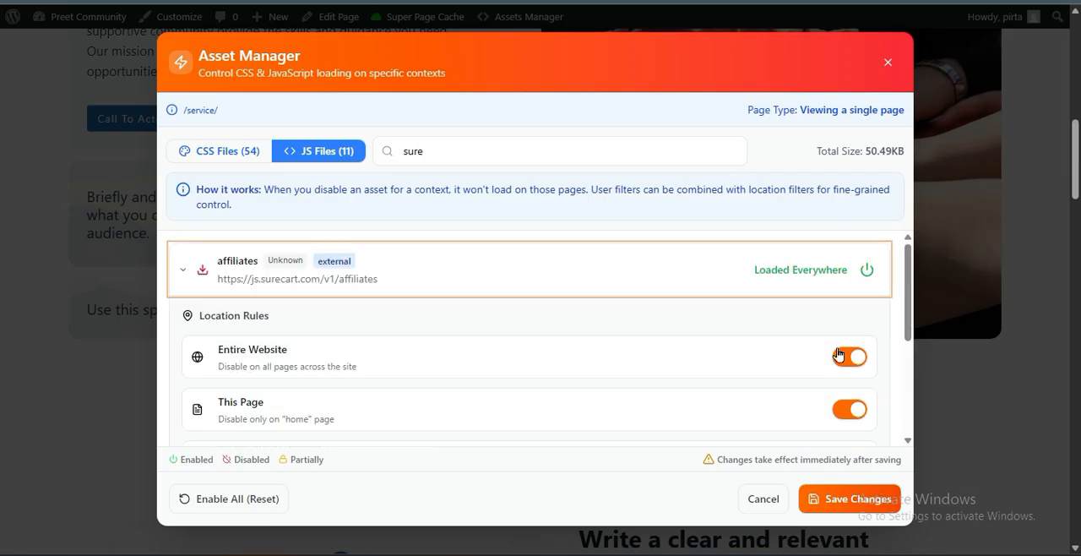
{"action": "scroll", "coordinate": [436, 356], "scroll_direction": "down", "scroll_amount": 2}
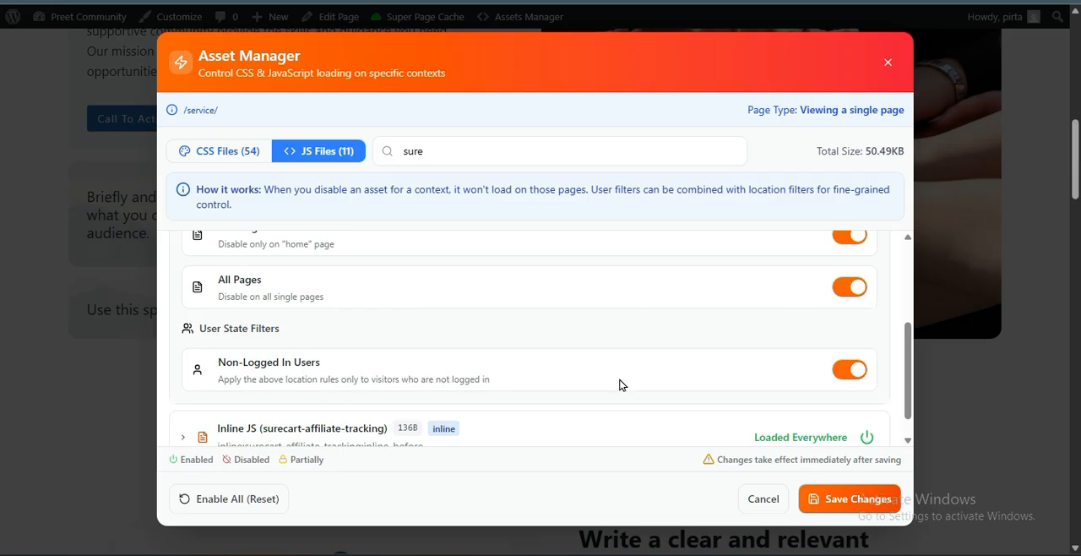
Try the affiliates script's Non-Logged In Users filter off and on again, and close the Asset Manager without saving
{"action": "left_click", "coordinate": [843, 372]}
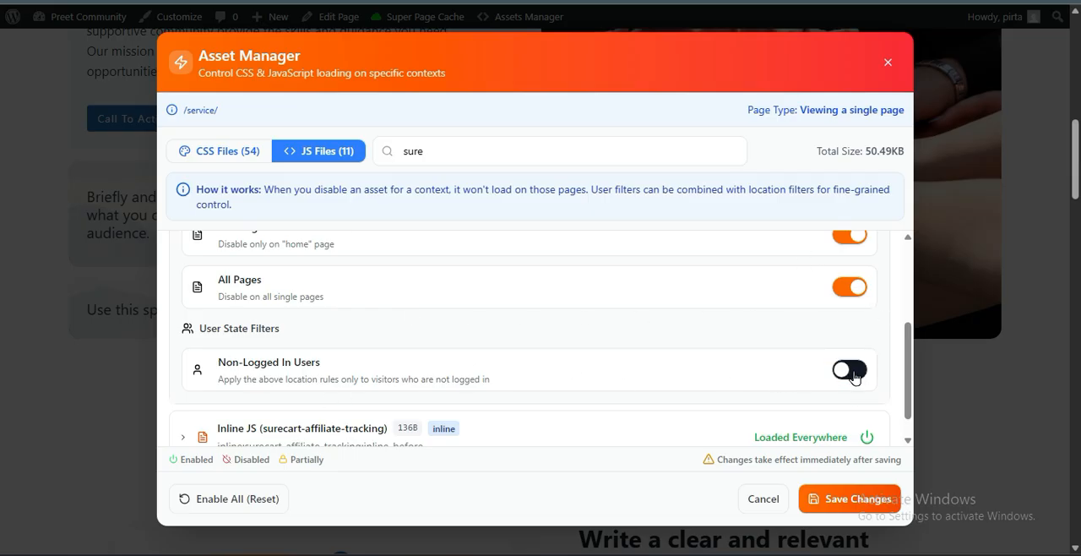
{"action": "left_click", "coordinate": [854, 376]}
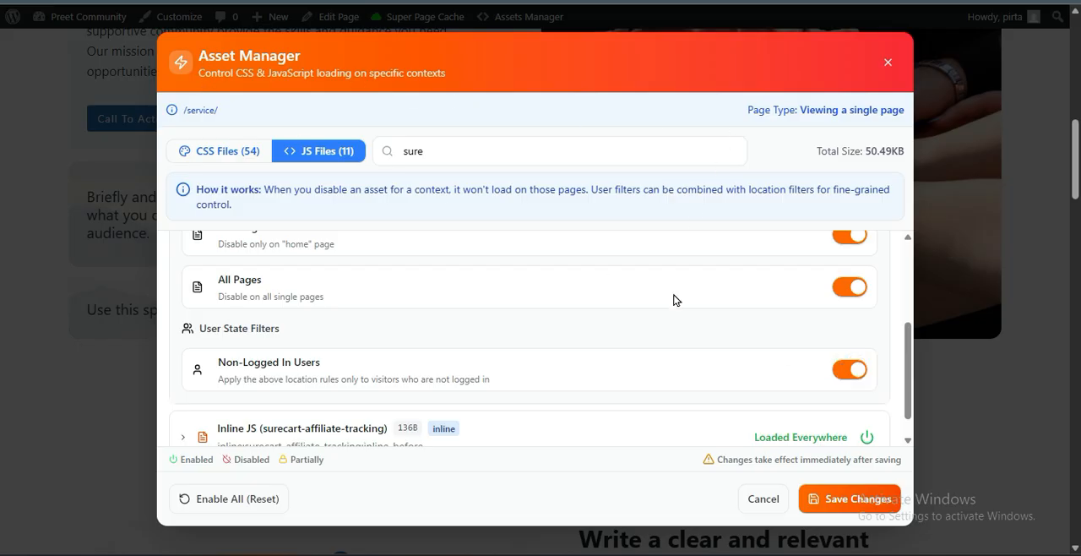
{"action": "left_click", "coordinate": [888, 62]}
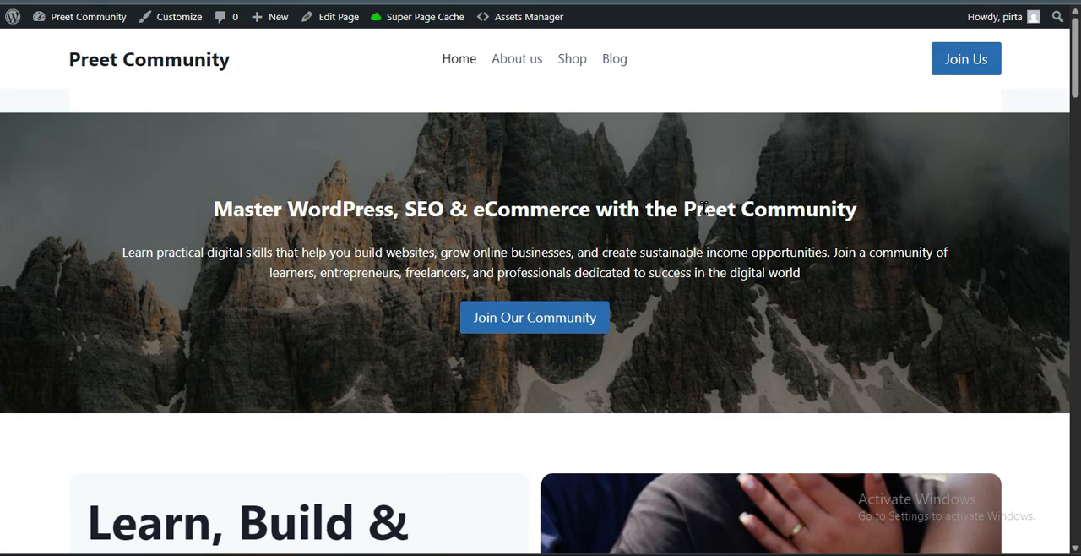
Open the site's Shop, About us, Blog and Home pages in turn to test how they load
{"action": "left_click", "coordinate": [580, 73]}
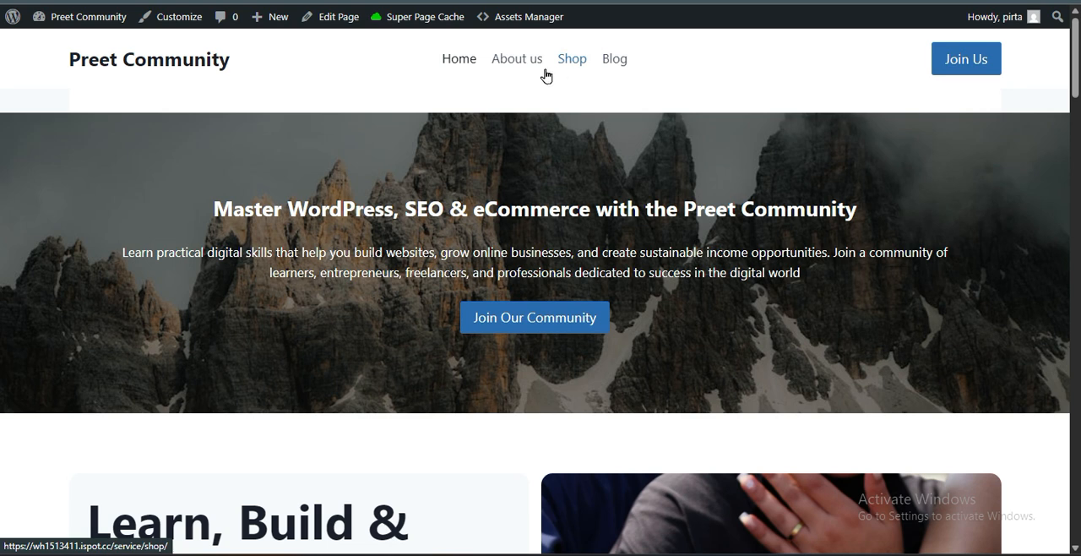
{"action": "left_click", "coordinate": [532, 62]}
{"action": "left_click", "coordinate": [616, 63]}
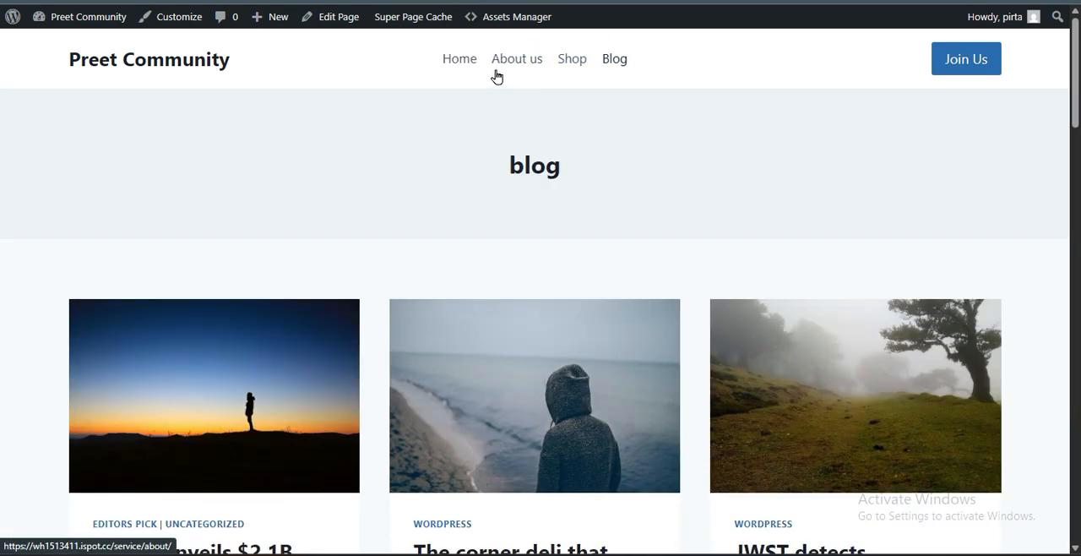
{"action": "left_click", "coordinate": [465, 63]}
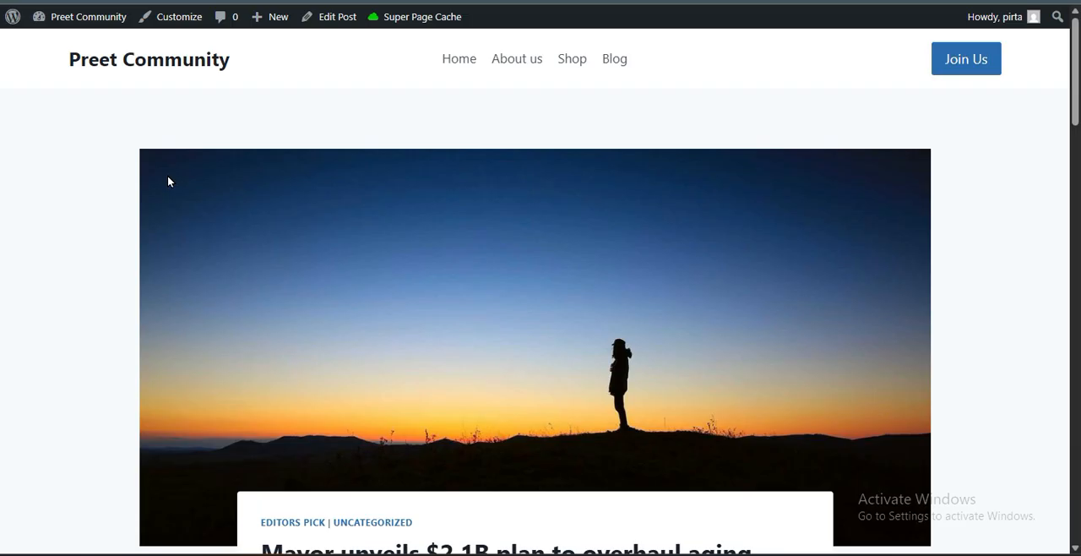
Look through the blog post about the mayor's waterfront plan, checking how its images, related posts and comment section load
{"action": "scroll", "coordinate": [74, 232], "scroll_direction": "down", "scroll_amount": 2}
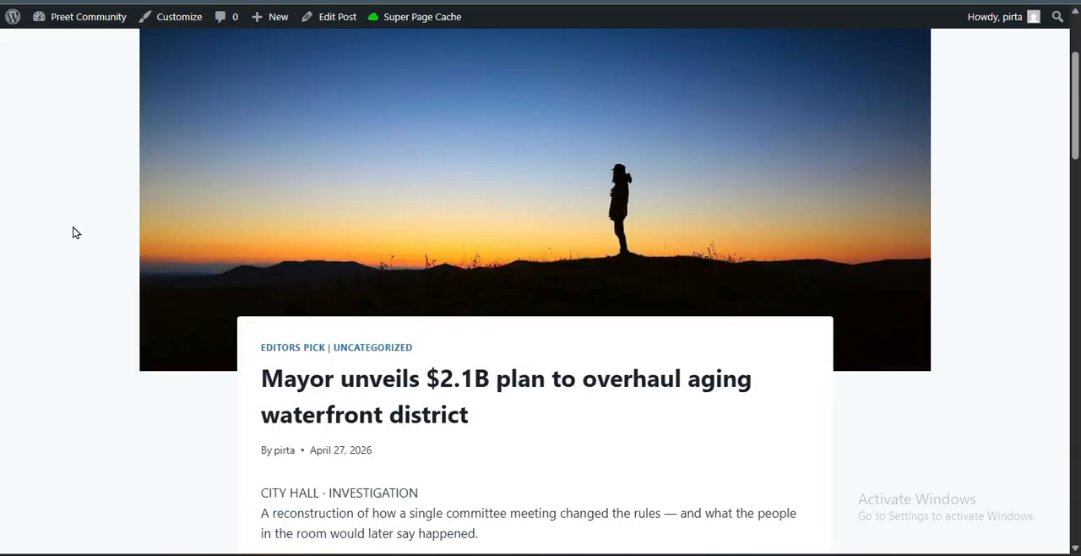
{"action": "scroll", "coordinate": [73, 232], "scroll_direction": "down", "scroll_amount": 2}
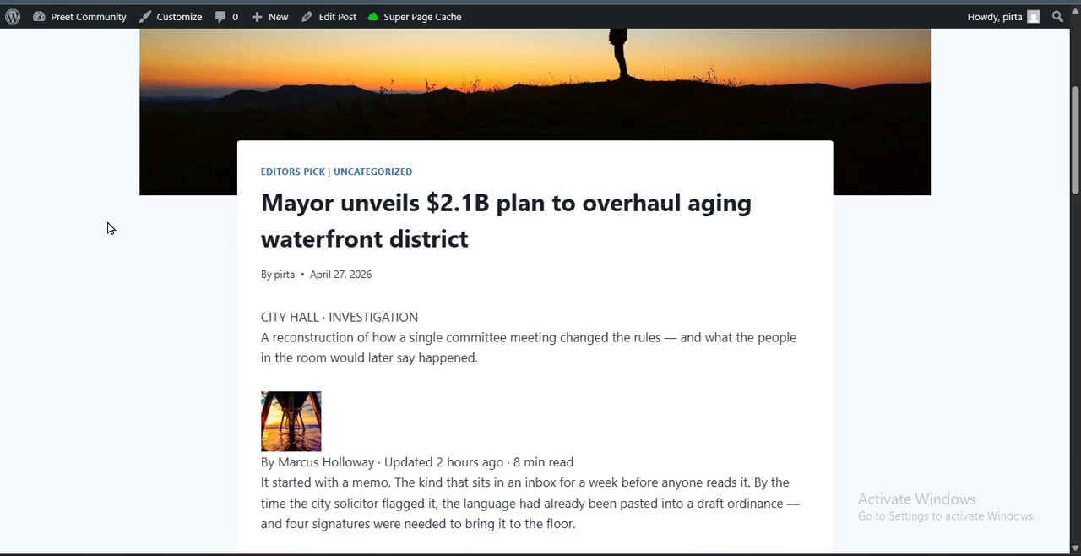
{"action": "scroll", "coordinate": [118, 229], "scroll_direction": "up", "scroll_amount": 2}
{"action": "scroll", "coordinate": [121, 229], "scroll_direction": "up", "scroll_amount": 2}
{"action": "scroll", "coordinate": [126, 234], "scroll_direction": "down", "scroll_amount": 12}
{"action": "scroll", "coordinate": [121, 241], "scroll_direction": "down", "scroll_amount": 4}
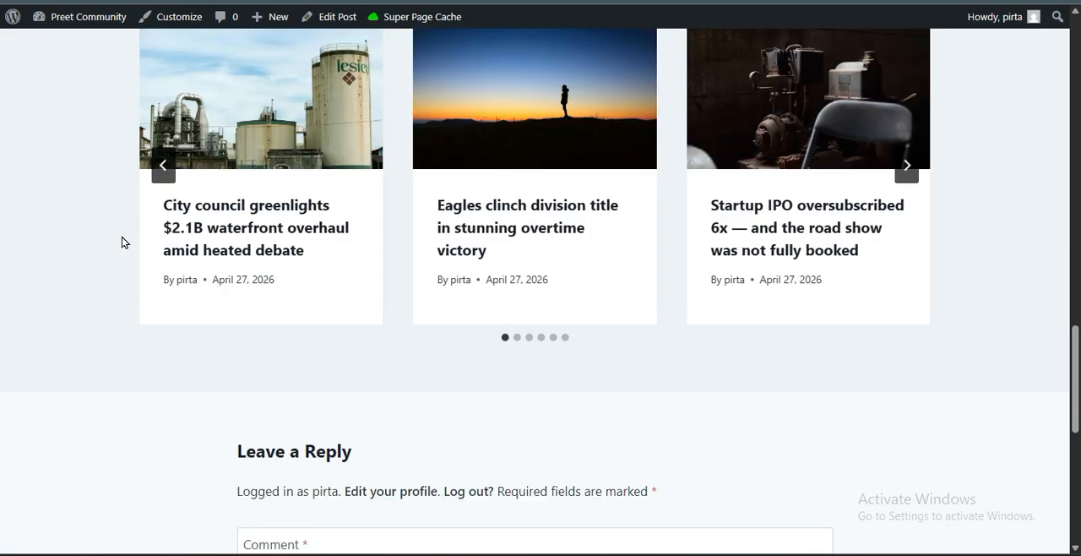
{"action": "scroll", "coordinate": [119, 250], "scroll_direction": "down", "scroll_amount": 7}
{"action": "scroll", "coordinate": [119, 255], "scroll_direction": "up", "scroll_amount": 8}
{"action": "scroll", "coordinate": [117, 254], "scroll_direction": "up", "scroll_amount": 10}
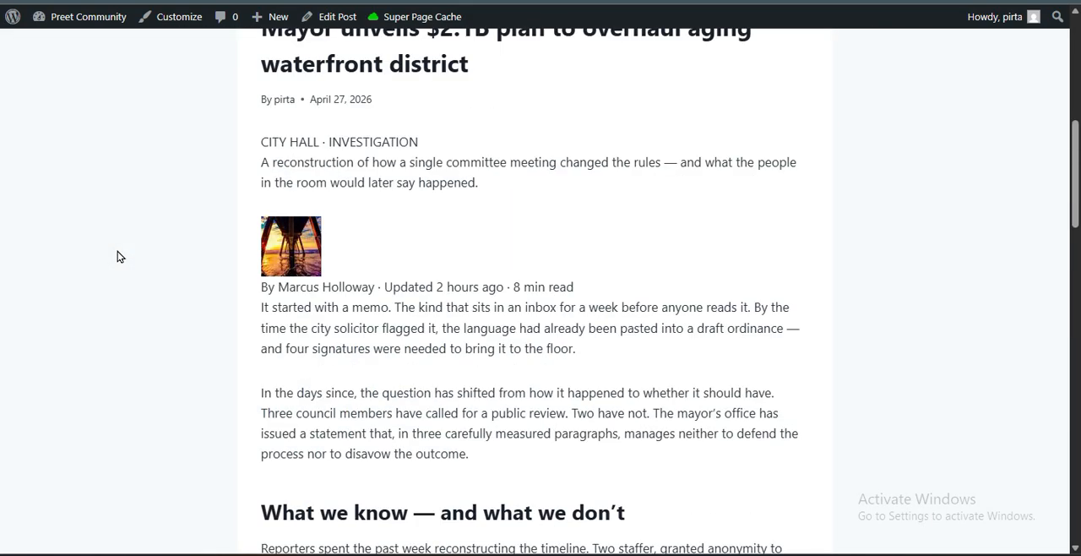
{"action": "scroll", "coordinate": [117, 259], "scroll_direction": "up", "scroll_amount": 2}
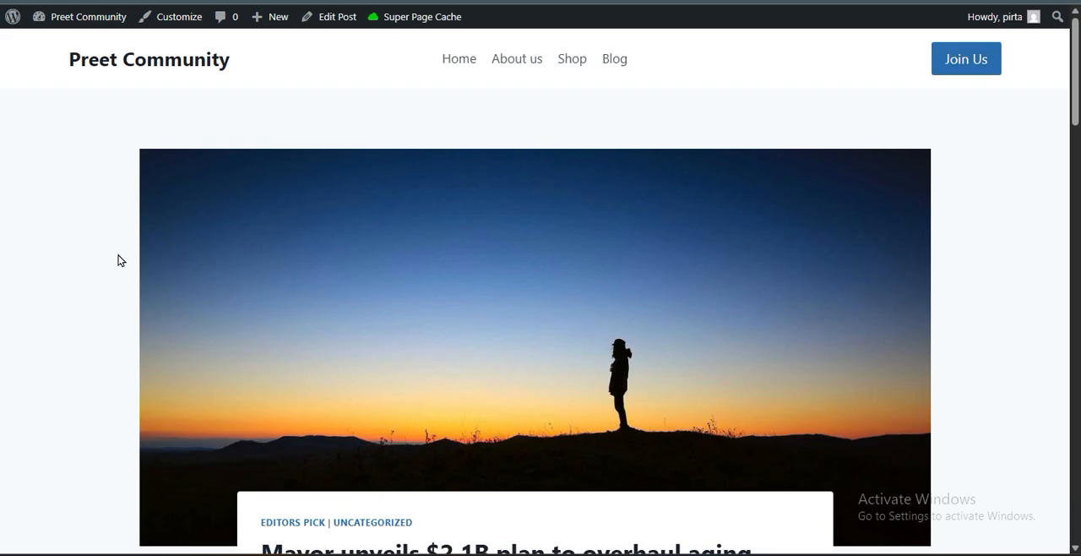
{"action": "scroll", "coordinate": [118, 261], "scroll_direction": "down", "scroll_amount": 6}
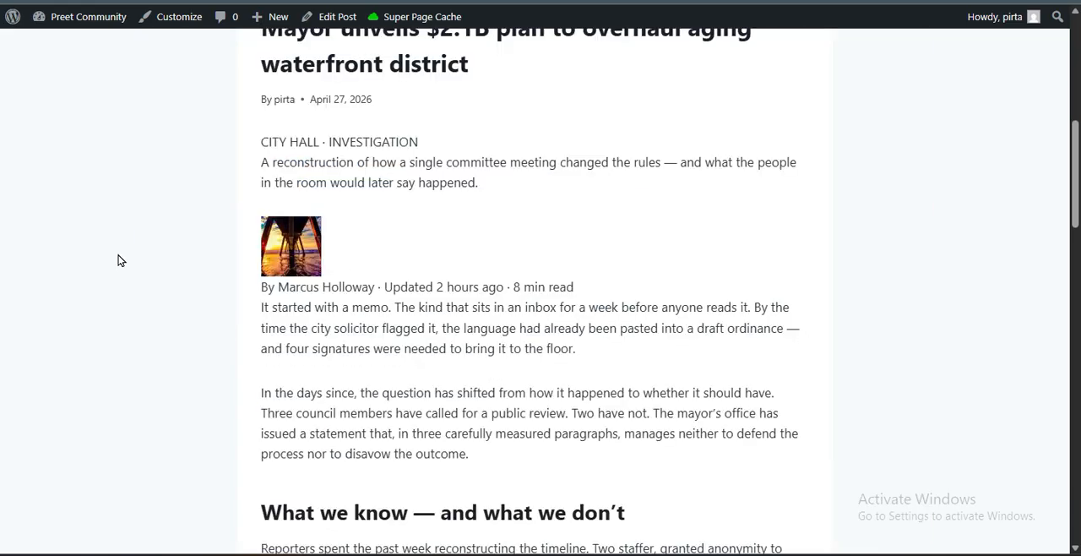
{"action": "scroll", "coordinate": [118, 261], "scroll_direction": "down", "scroll_amount": 4}
{"action": "scroll", "coordinate": [118, 260], "scroll_direction": "up", "scroll_amount": 9}
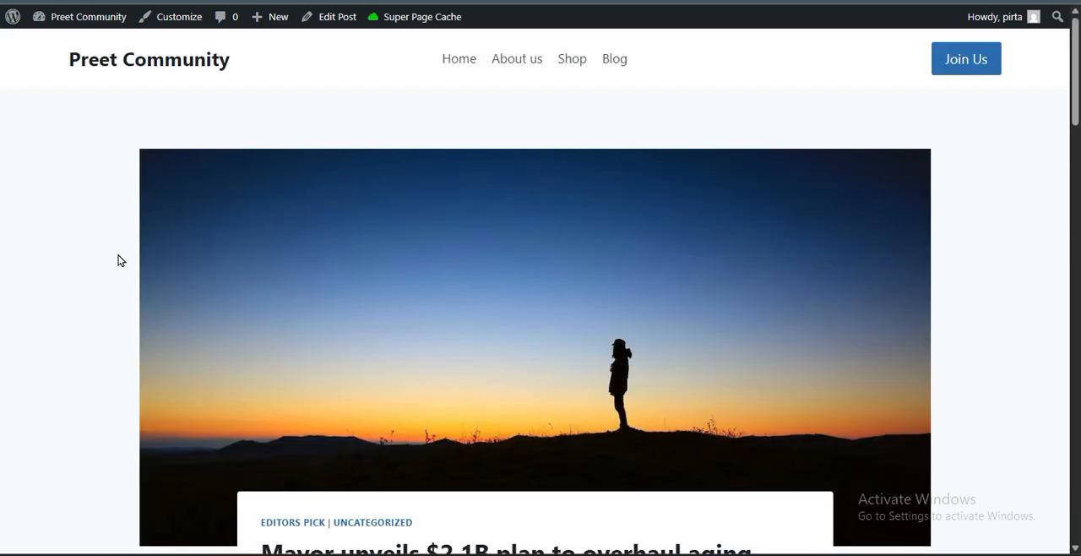